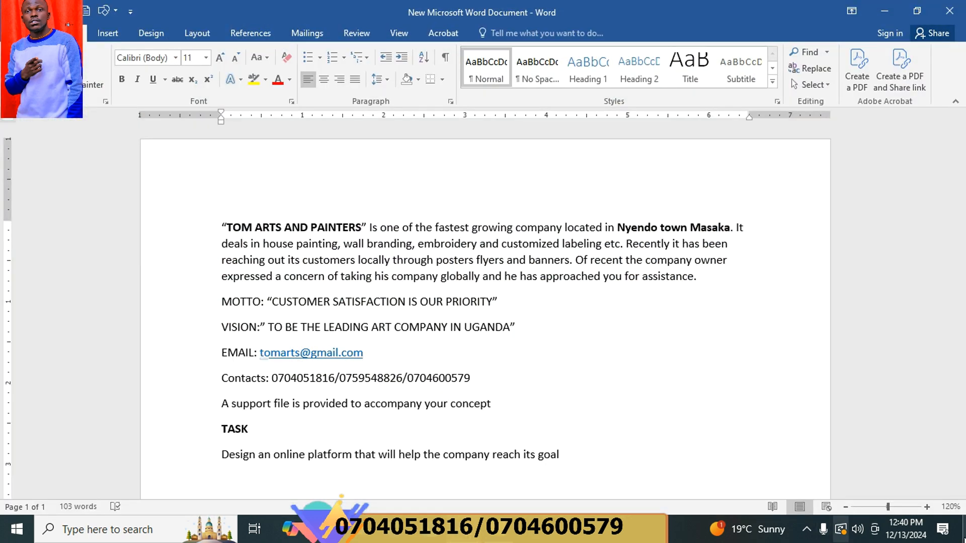
Zoom the Word brief to 150%, read through it, and switch to Expression Web.
{"action": "left_click", "coordinate": [928, 507]}
{"action": "left_click", "coordinate": [928, 507]}
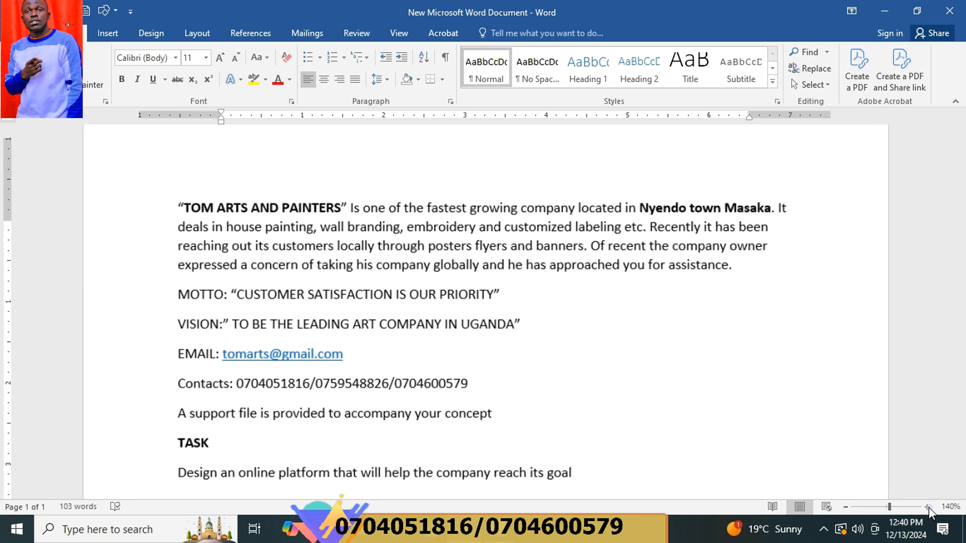
{"action": "left_click", "coordinate": [929, 508]}
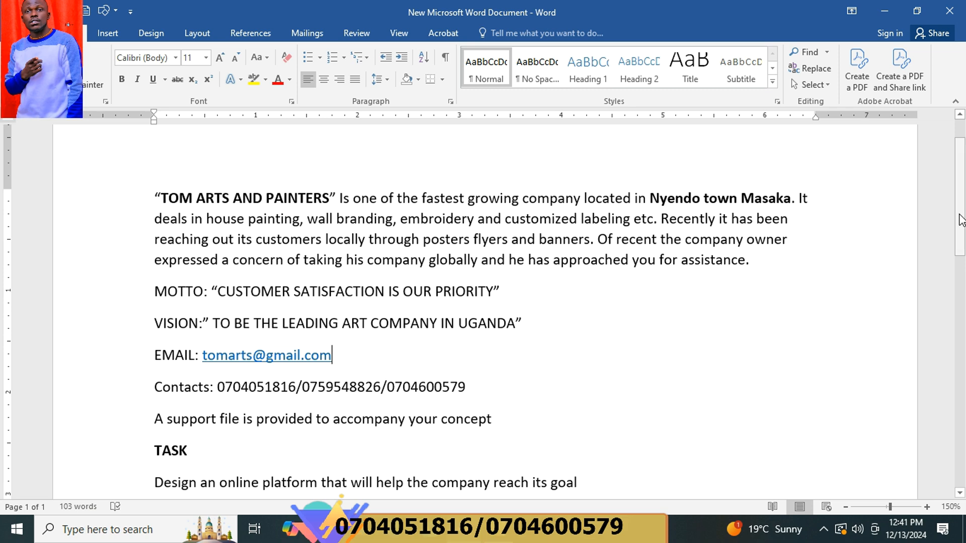
{"action": "left_click_drag", "start_coordinate": [961, 220], "coordinate": [959, 241]}
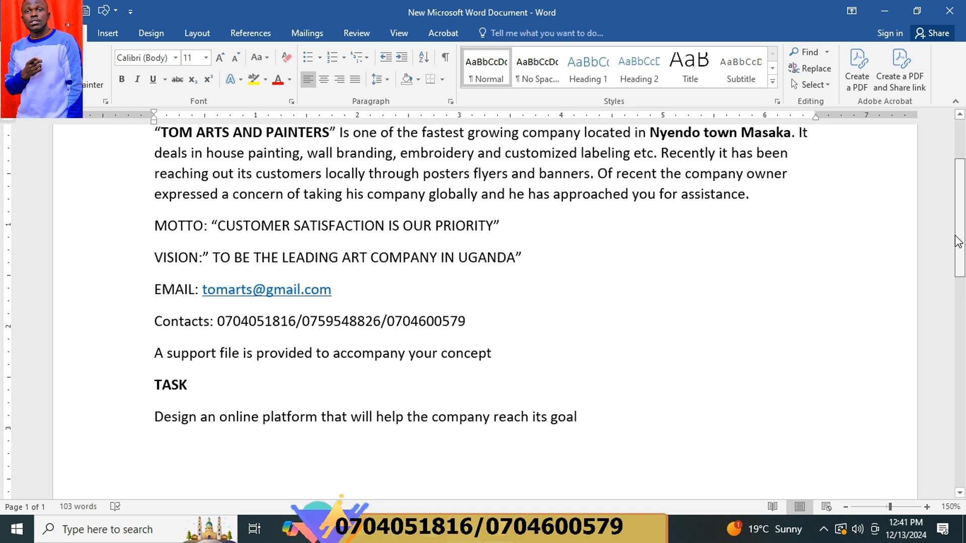
{"action": "left_click_drag", "start_coordinate": [955, 237], "coordinate": [955, 237]}
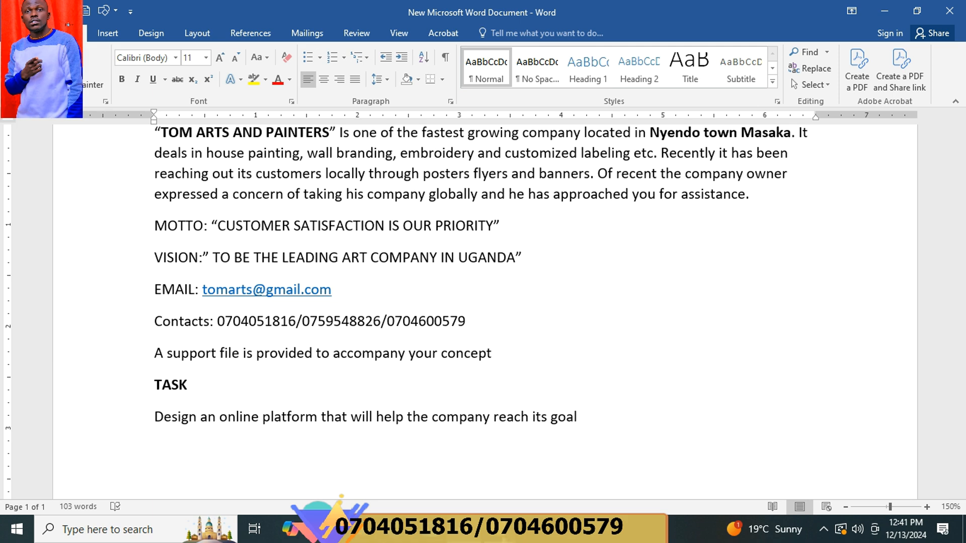
{"action": "left_click", "coordinate": [502, 532]}
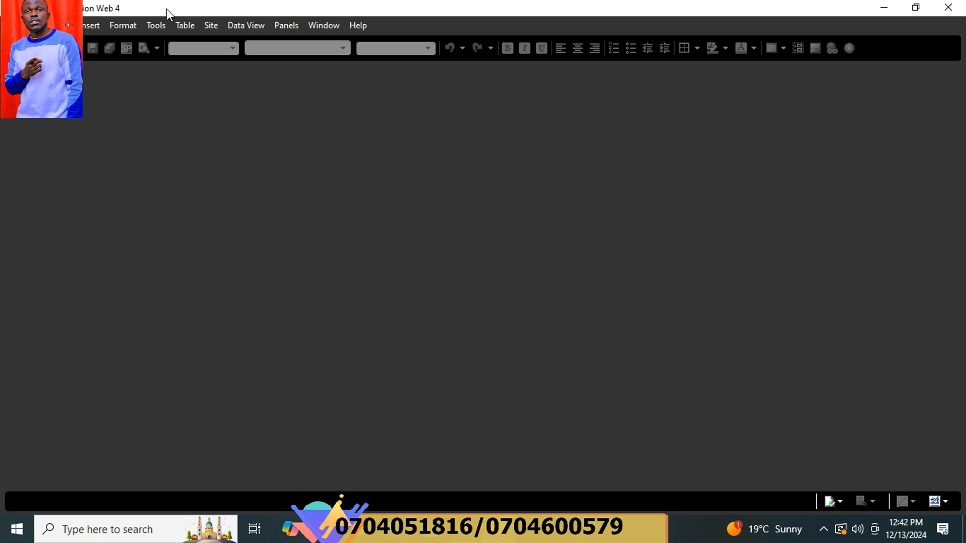
Start a new site in Expression Web with One Page Site chosen as the type.
{"action": "left_click", "coordinate": [219, 29]}
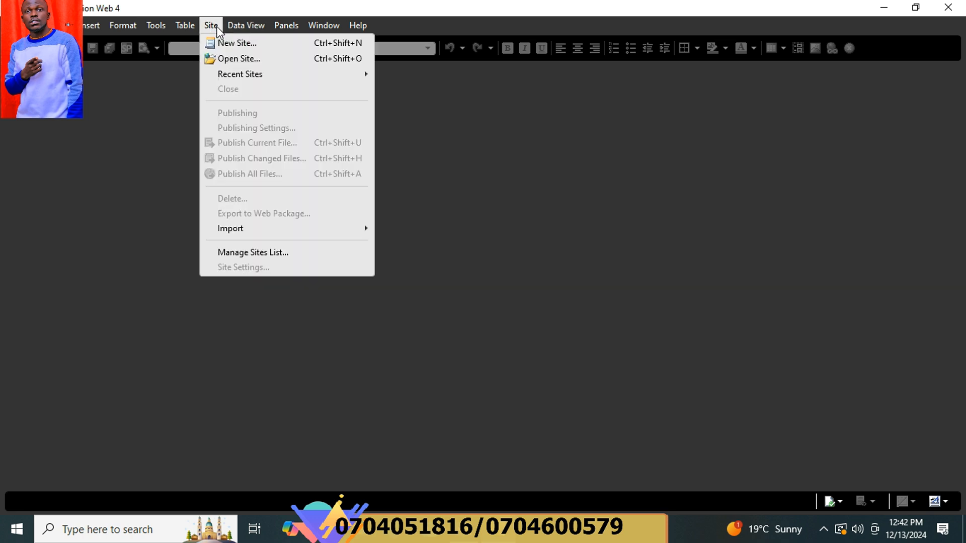
{"action": "left_click", "coordinate": [225, 44]}
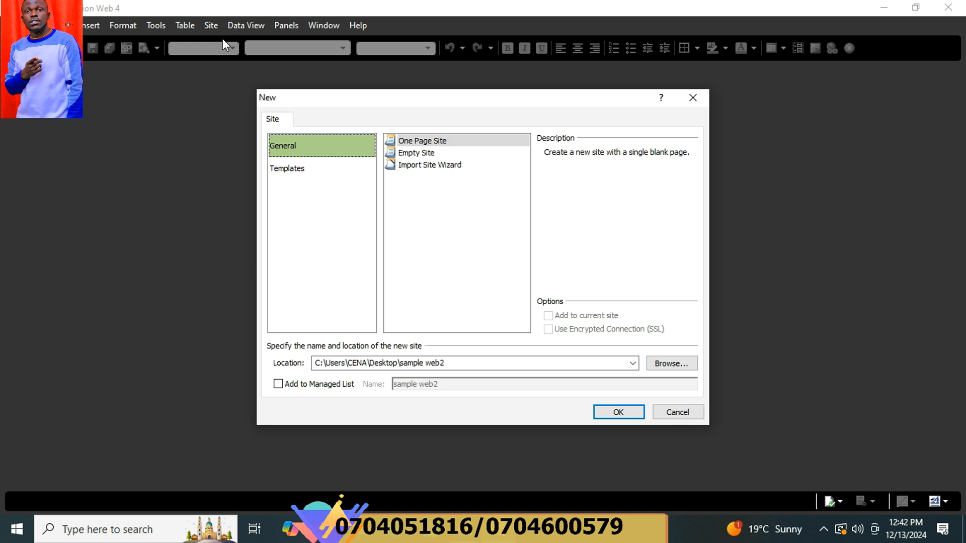
{"action": "left_click", "coordinate": [437, 142]}
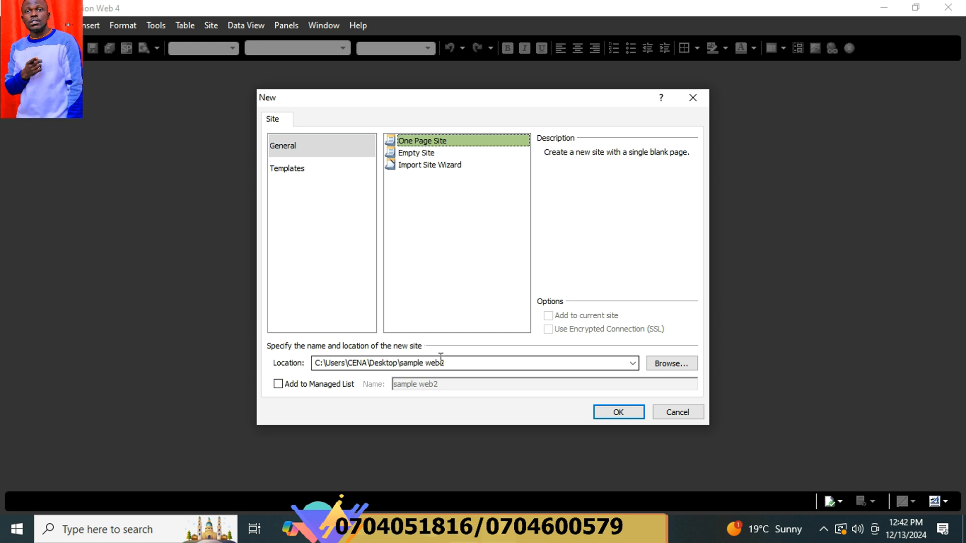
Create a Desktop folder named SAMPLE WEBSITE and use it as the site location.
{"action": "left_click", "coordinate": [682, 364]}
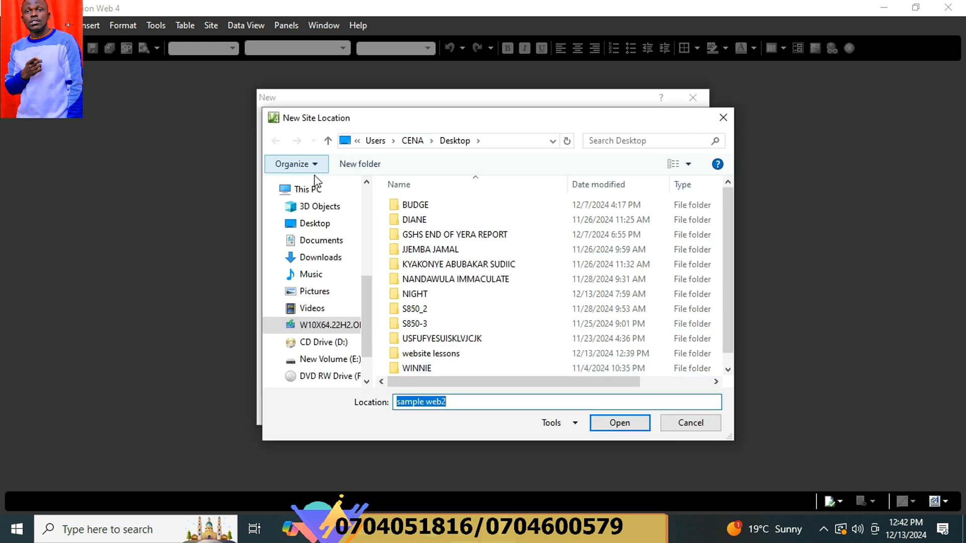
{"action": "left_click", "coordinate": [361, 164]}
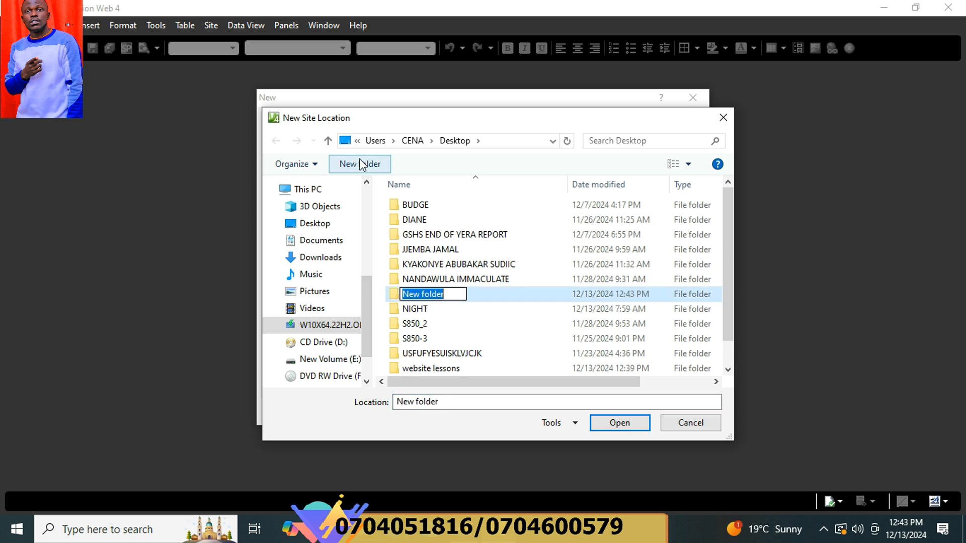
{"action": "type", "text": "sa"}
{"action": "key", "text": "BackSpace"}
{"action": "key", "text": "BackSpace"}
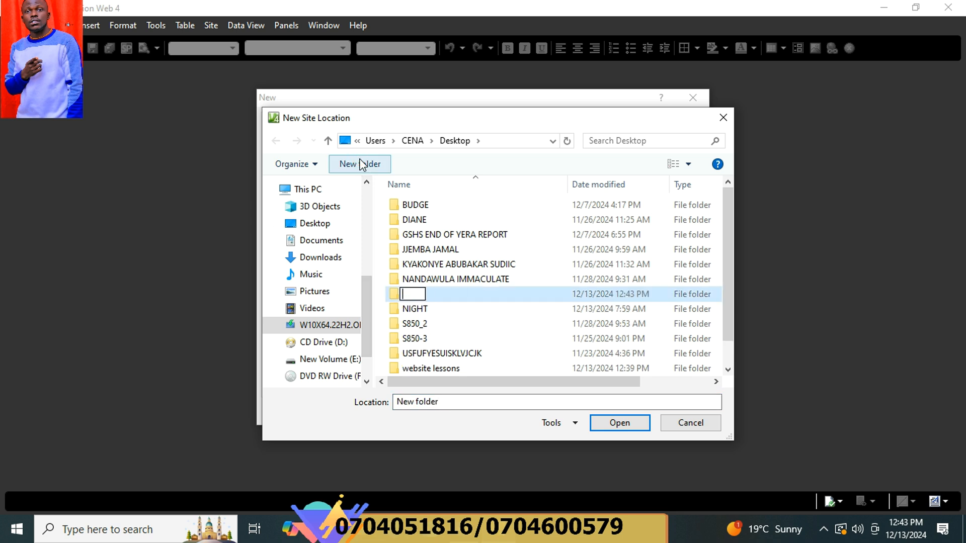
{"action": "type", "text": "SAMPLE "}
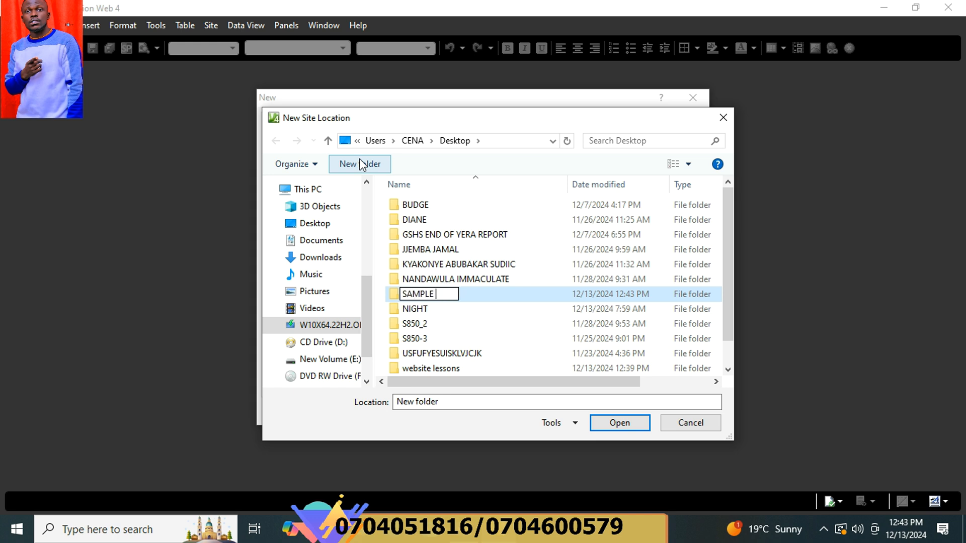
{"action": "type", "text": "WEBSITE"}
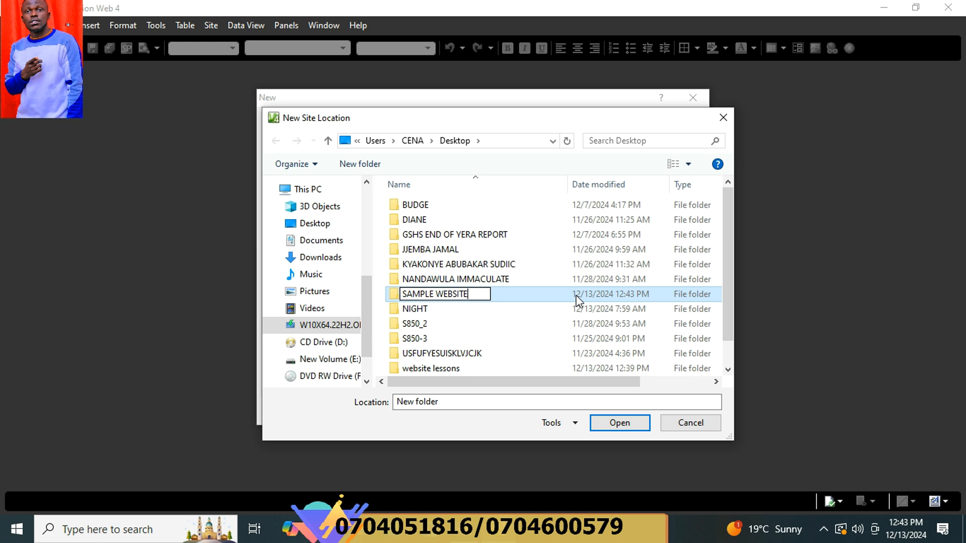
{"action": "left_click", "coordinate": [620, 423]}
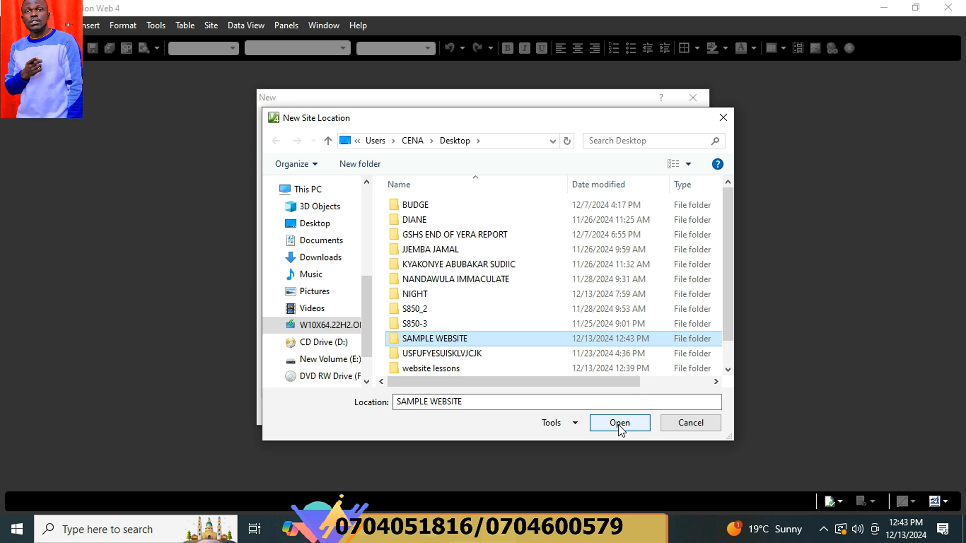
{"action": "left_click", "coordinate": [619, 423]}
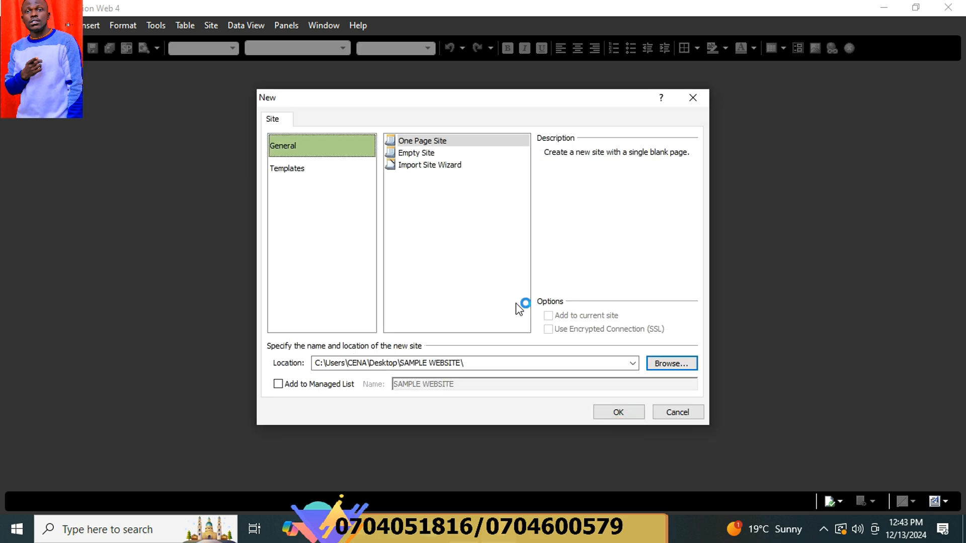
Create the SAMPLE WEBSITE site and open a new page from default.html.
{"action": "left_click", "coordinate": [624, 416]}
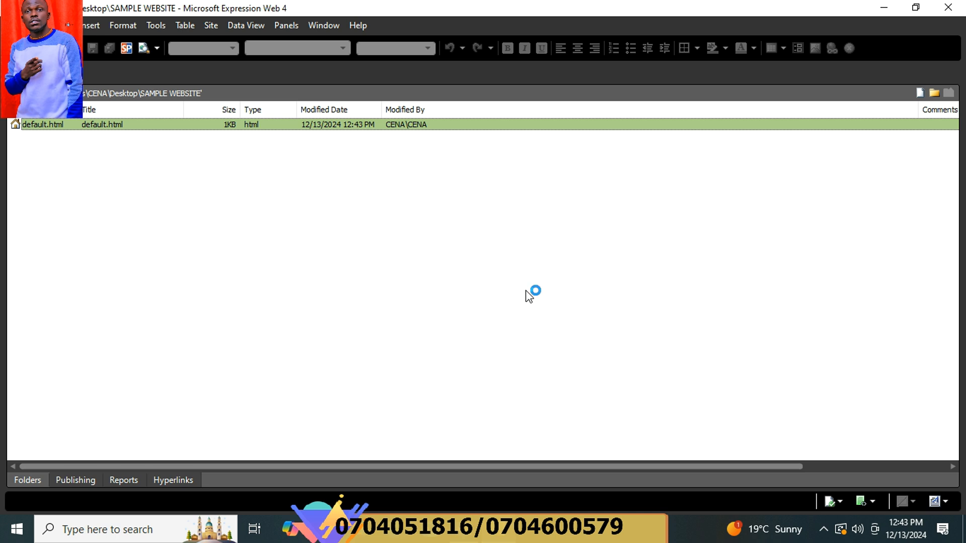
{"action": "right_click", "coordinate": [41, 128]}
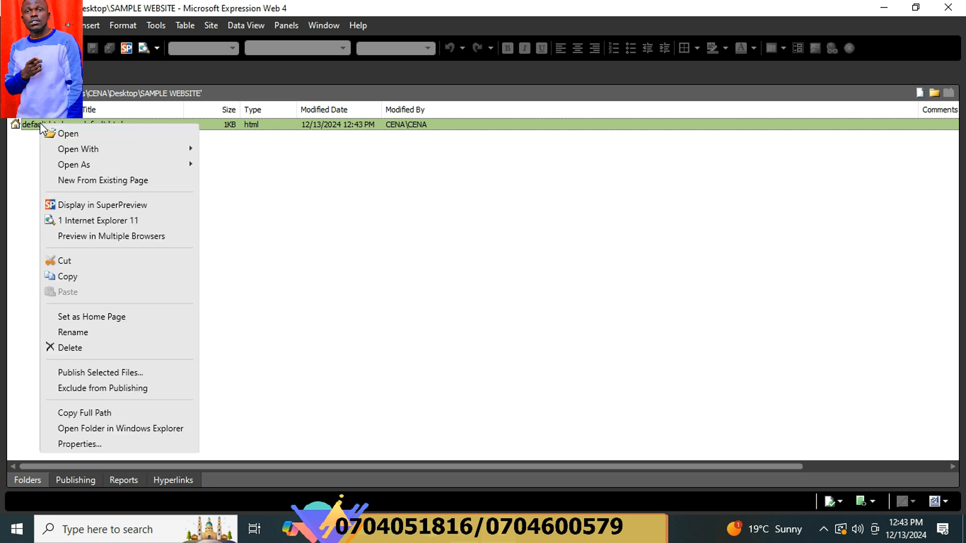
{"action": "left_click", "coordinate": [132, 181]}
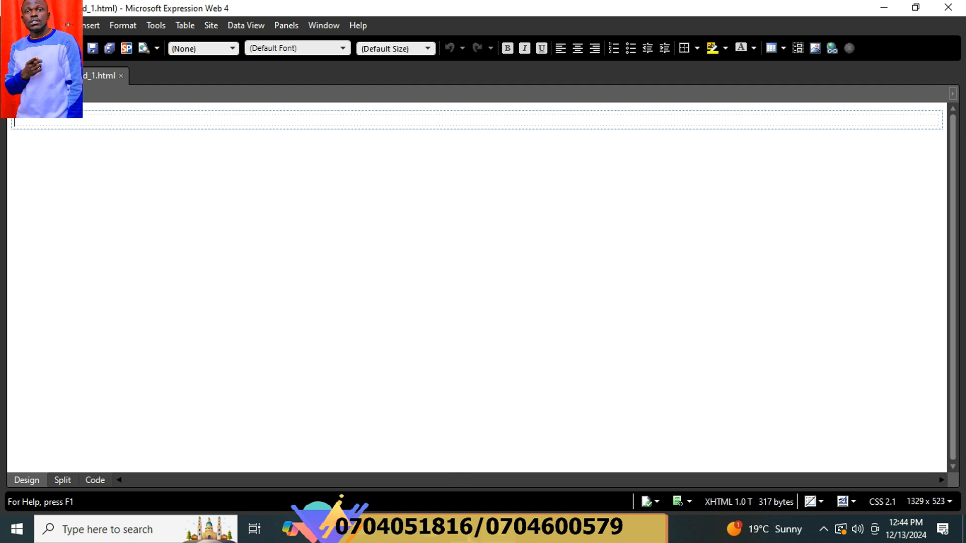
{"action": "left_click", "coordinate": [470, 533]}
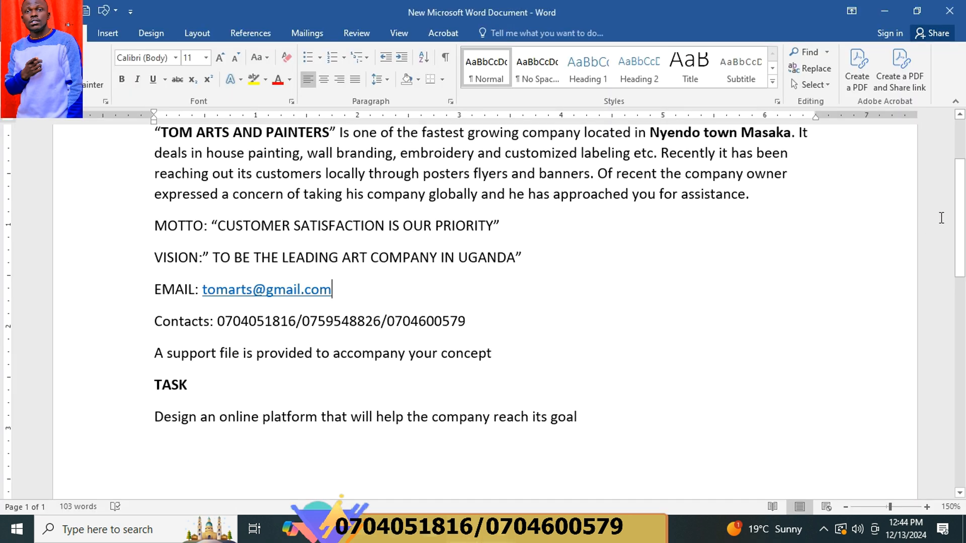
{"action": "left_click_drag", "start_coordinate": [963, 228], "coordinate": [964, 215]}
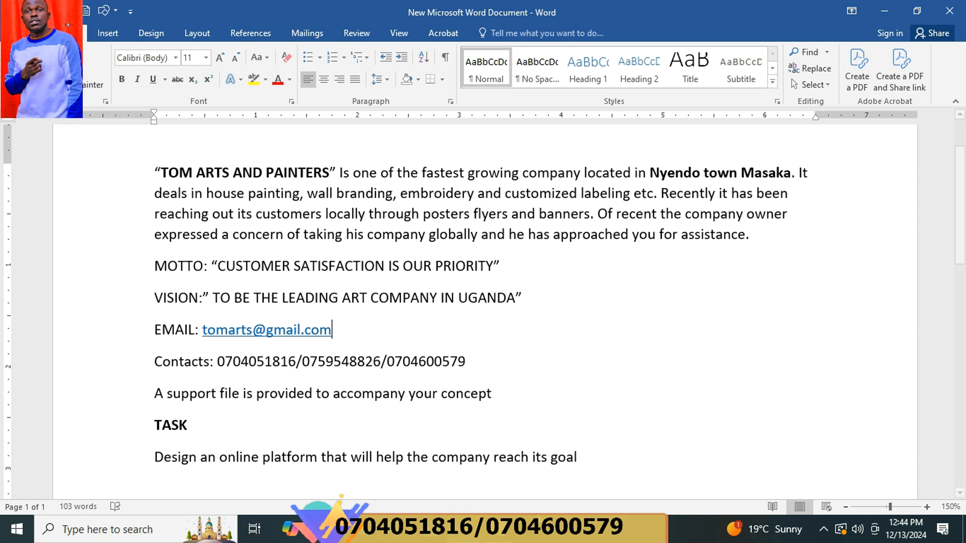
{"action": "key", "text": "alt+Tab"}
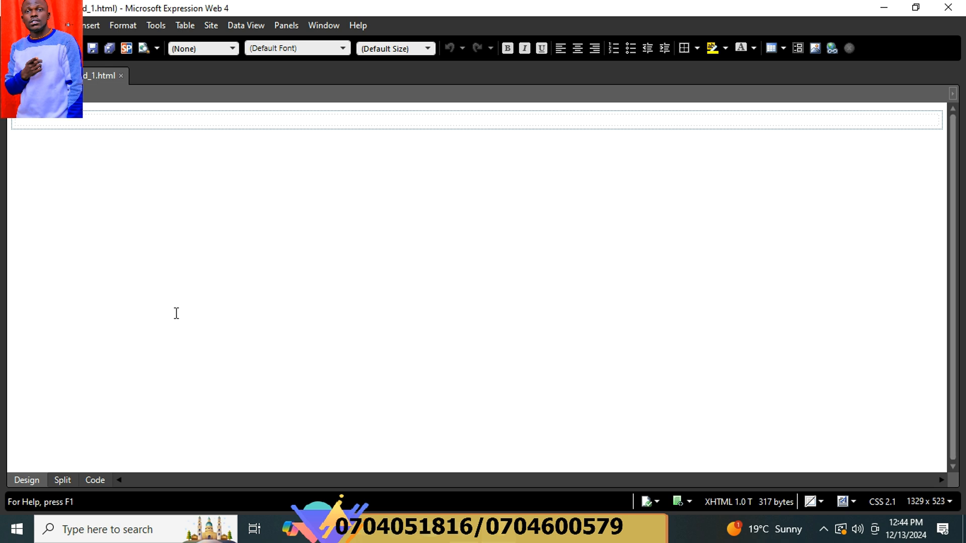
Type TOM ARTS & PAINTERS at the top and format it as a centred Heading 1.
{"action": "left_click", "coordinate": [114, 119]}
{"action": "type", "text": "TOM ARTS "}
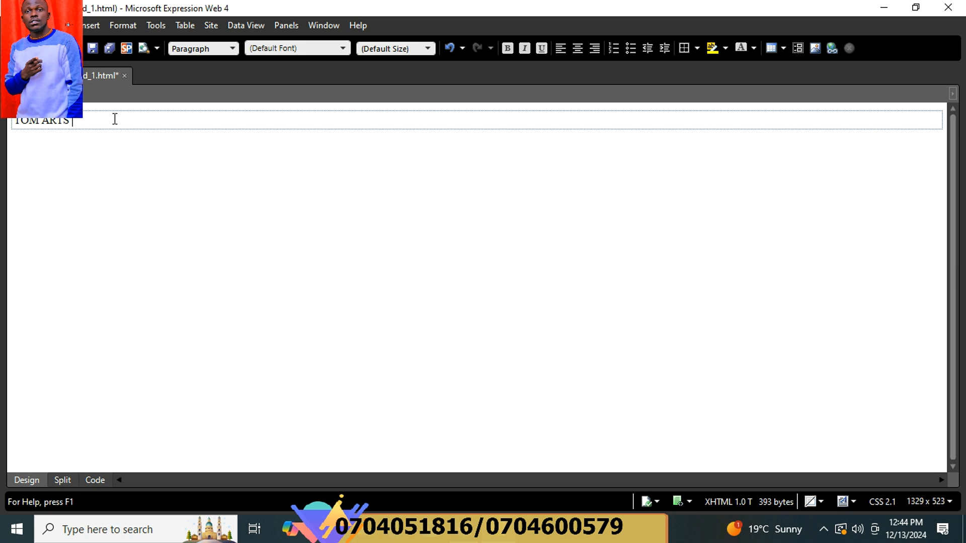
{"action": "type", "text": "& PAINTERS"}
{"action": "left_click_drag", "start_coordinate": [189, 122], "coordinate": [17, 121]}
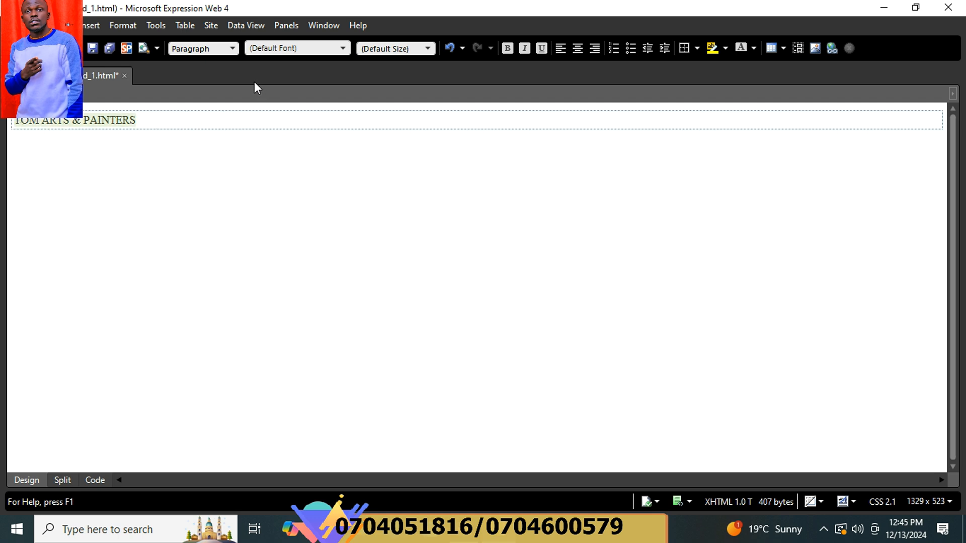
{"action": "left_click", "coordinate": [232, 50]}
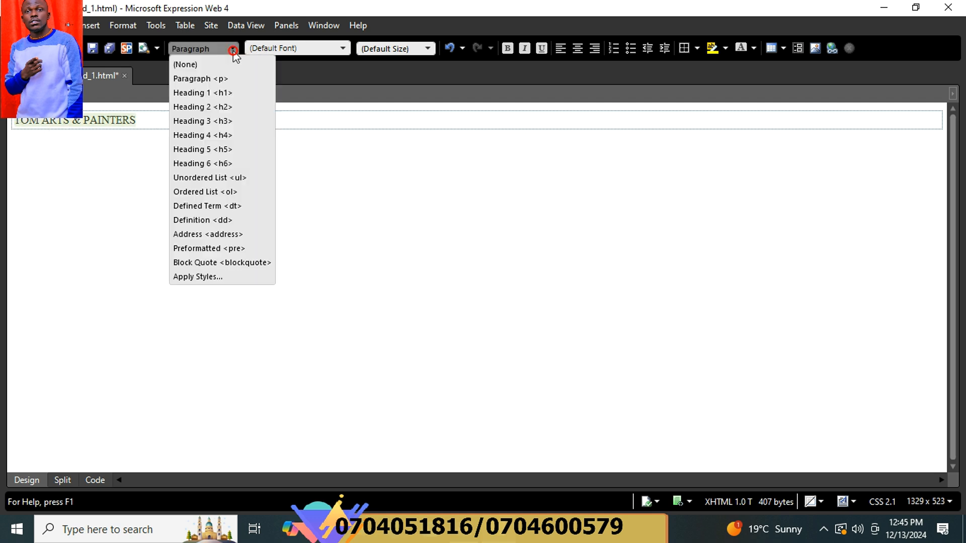
{"action": "left_click", "coordinate": [217, 91]}
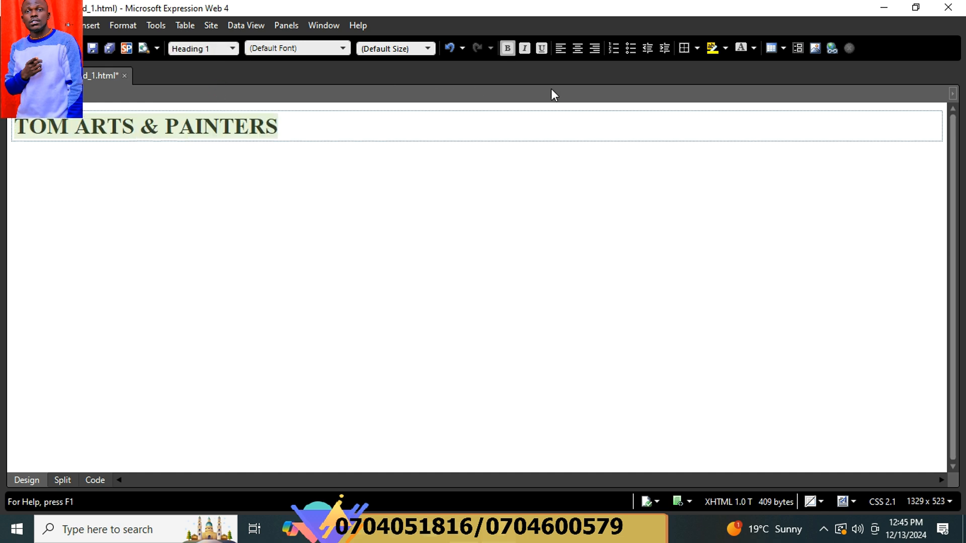
{"action": "left_click", "coordinate": [583, 51]}
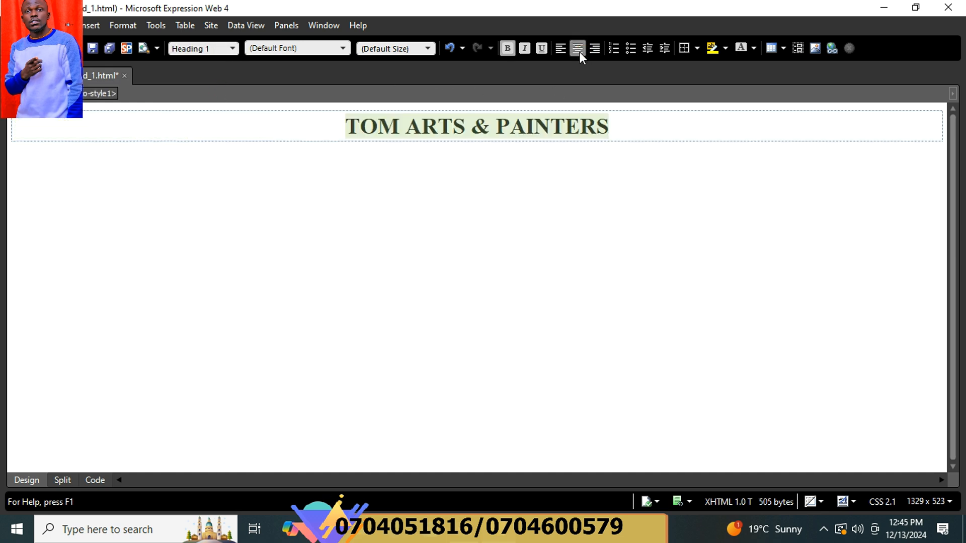
{"action": "left_click", "coordinate": [629, 133]}
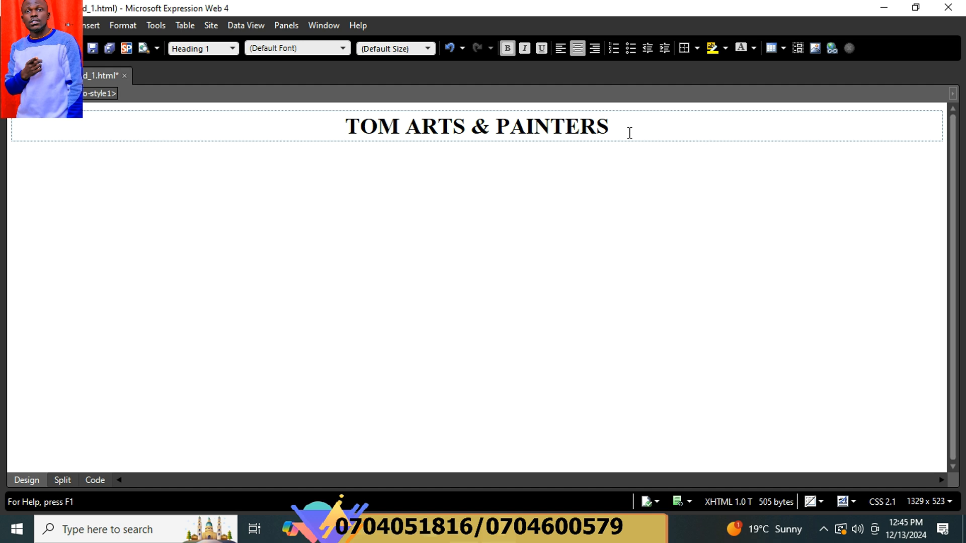
Add a 'Location Nyendo-Masaka City' line under the heading, start a new line, and switch to Word.
{"action": "key", "text": "Return"}
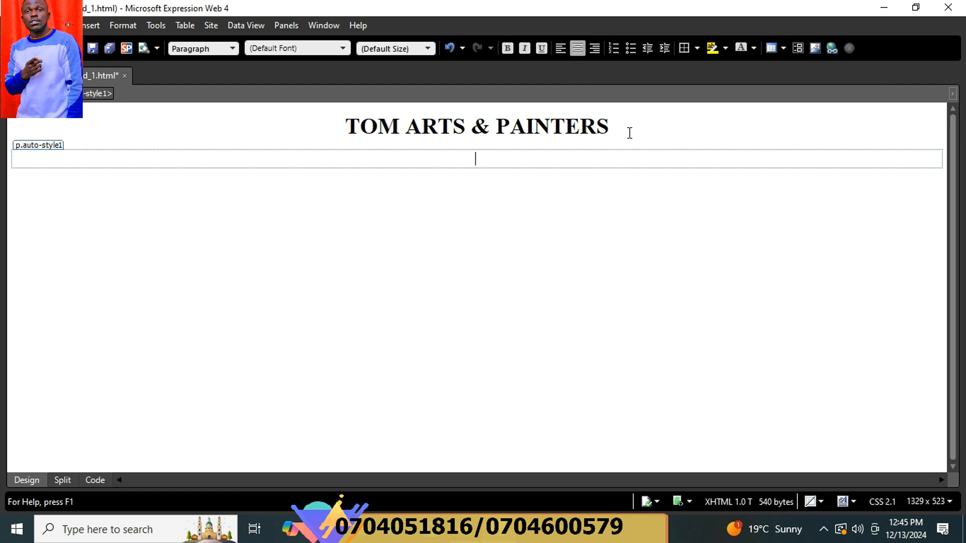
{"action": "type", "text": "Location Nyendo-"}
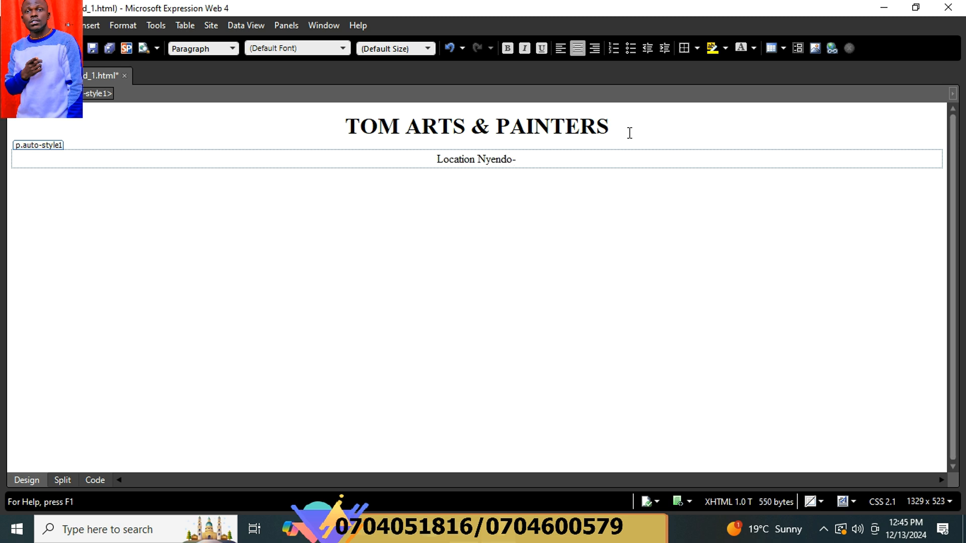
{"action": "type", "text": "Masaka"}
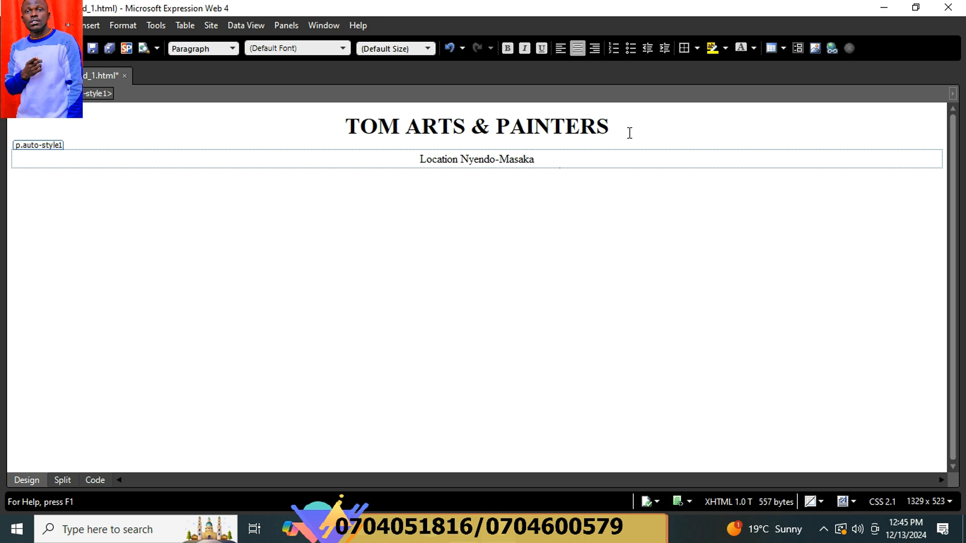
{"action": "type", "text": " City"}
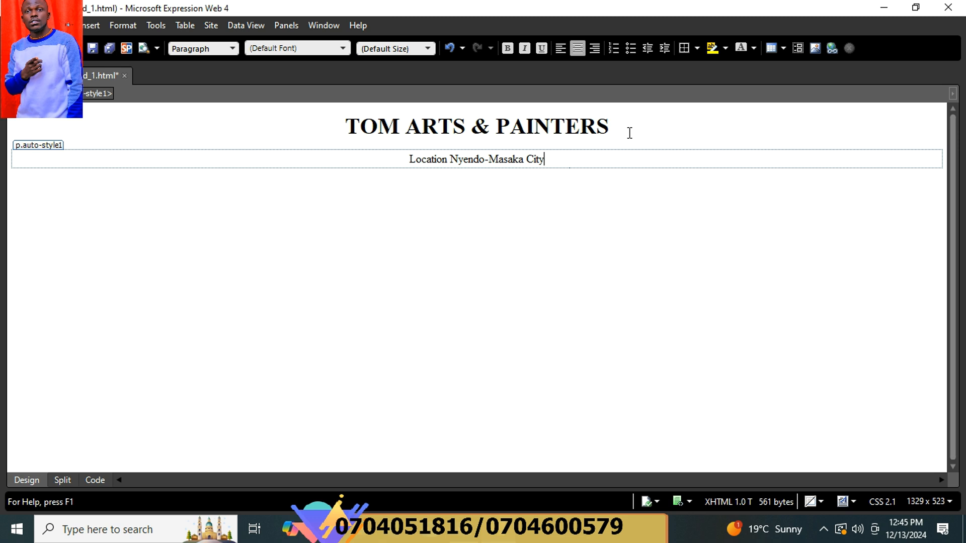
{"action": "key", "text": "Return"}
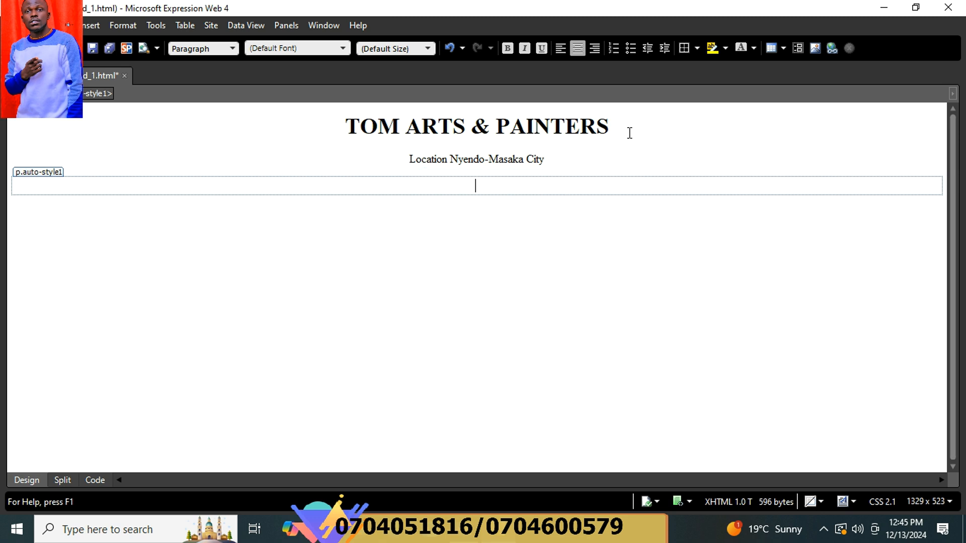
{"action": "key", "text": "alt+Tab"}
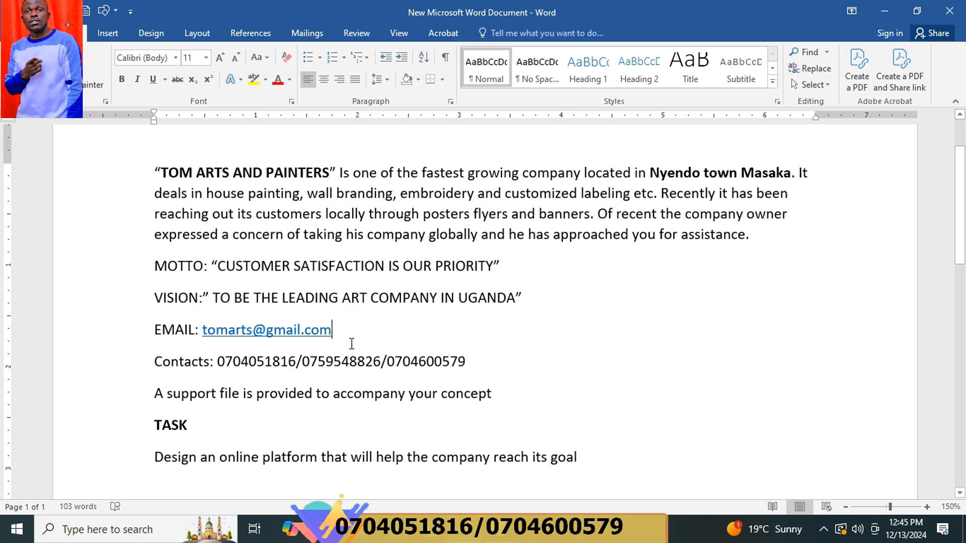
Copy the company e-mail address from the Word brief and return to Expression Web.
{"action": "left_click_drag", "start_coordinate": [333, 330], "coordinate": [200, 337]}
{"action": "key", "text": "ctrl+c"}
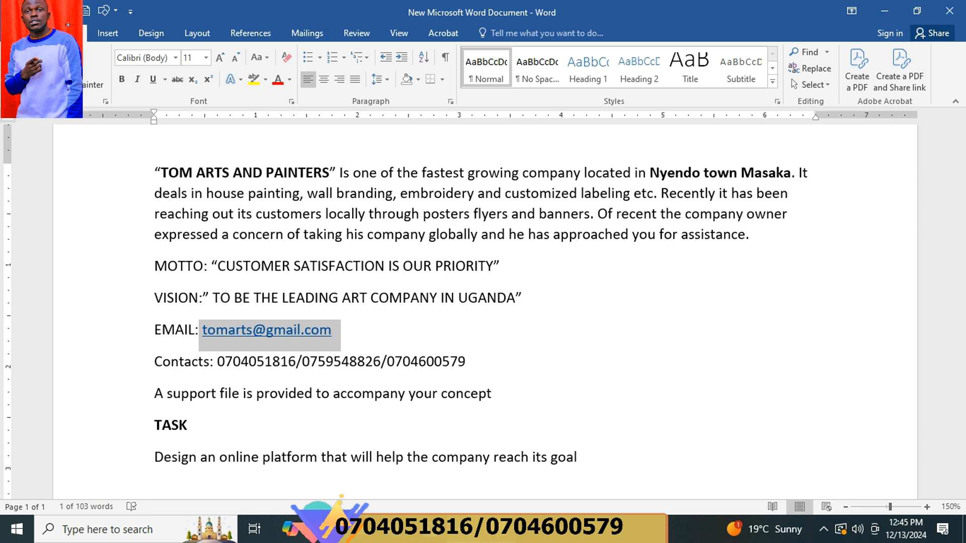
{"action": "key", "text": "alt+Tab"}
Add an 'Email us :' line followed by the company e-mail address, then start a new line.
{"action": "left_click", "coordinate": [393, 179]}
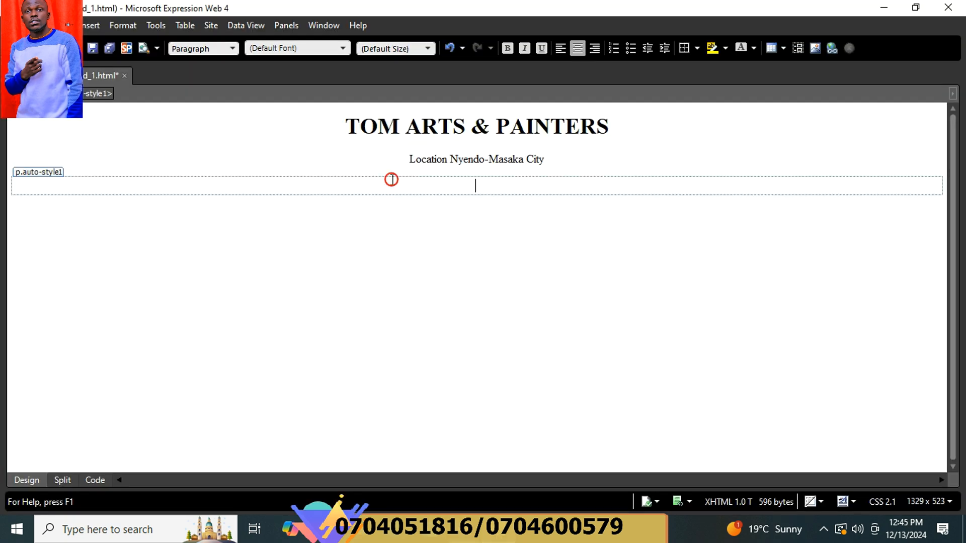
{"action": "type", "text": "Email us"}
{"action": "key", "text": "ctrl+v"}
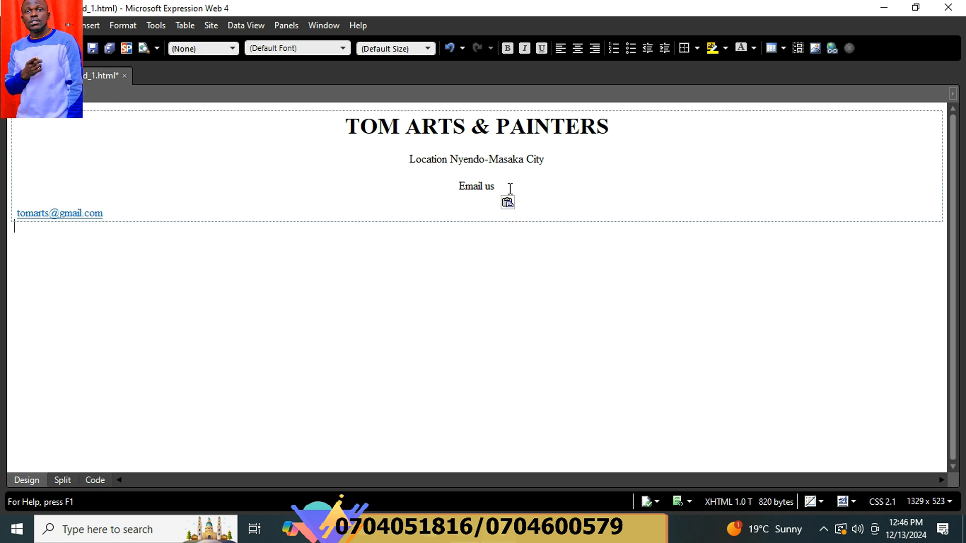
{"action": "left_click", "coordinate": [124, 211]}
{"action": "left_click", "coordinate": [123, 211]}
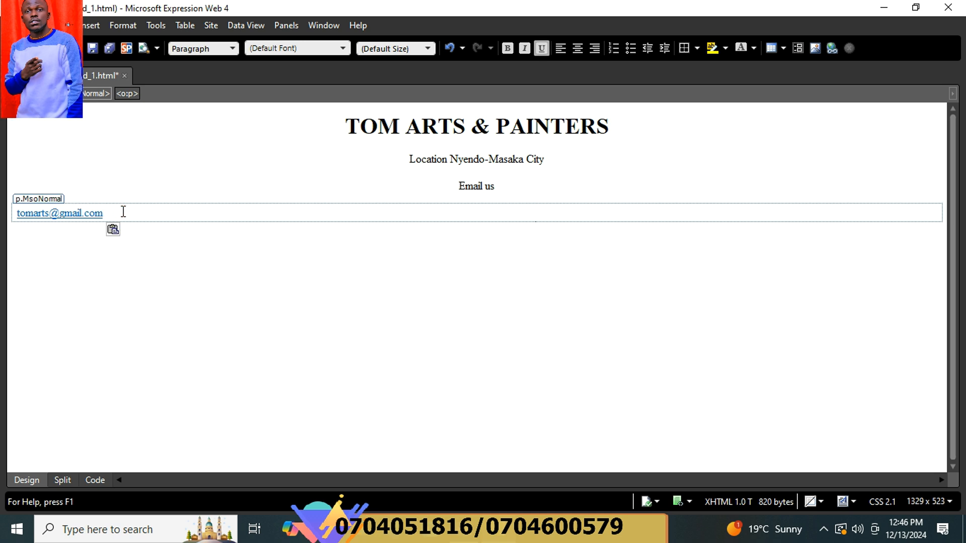
{"action": "key", "text": "ctrl+z"}
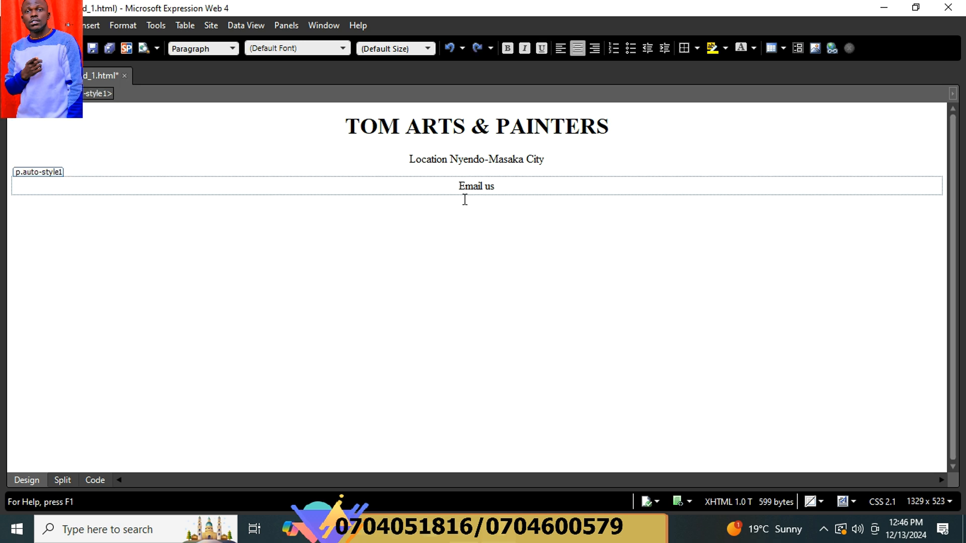
{"action": "type", "text": "t"}
{"action": "key", "text": "BackSpace"}
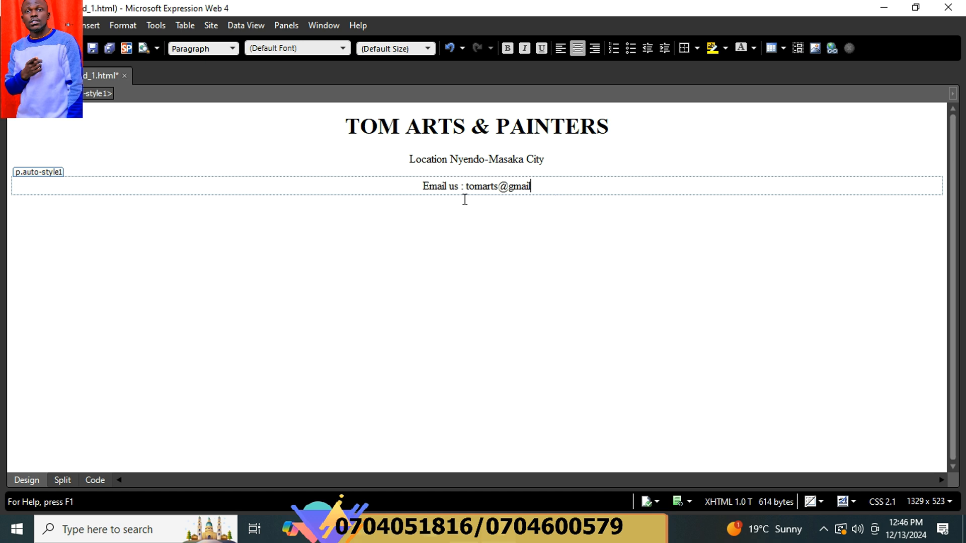
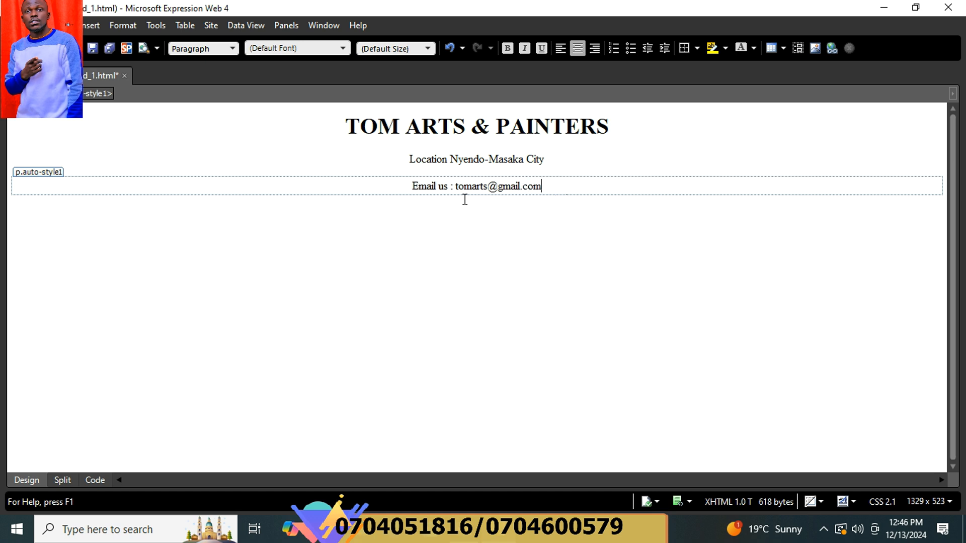
{"action": "key", "text": "Return"}
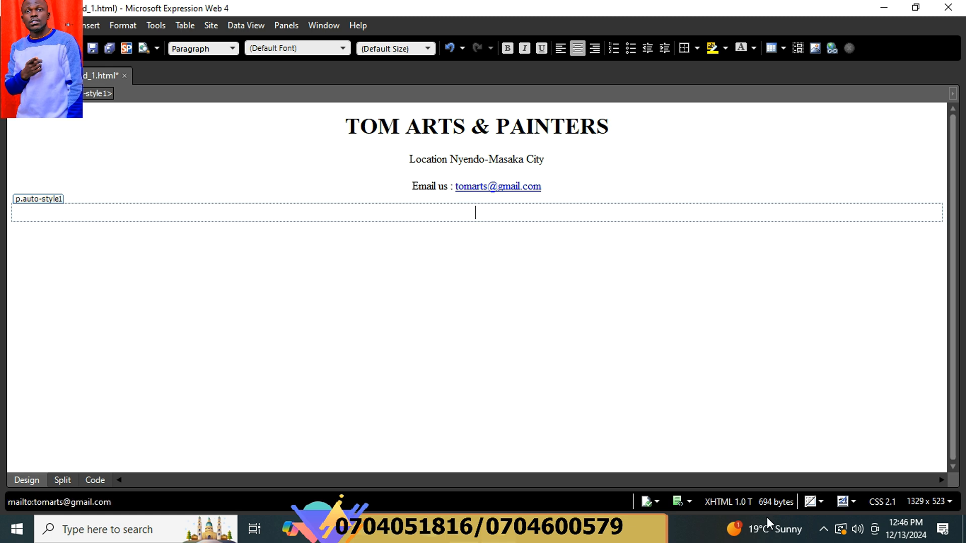
Check the Word brief again, then return to the page in Expression Web.
{"action": "key", "text": "alt+Tab"}
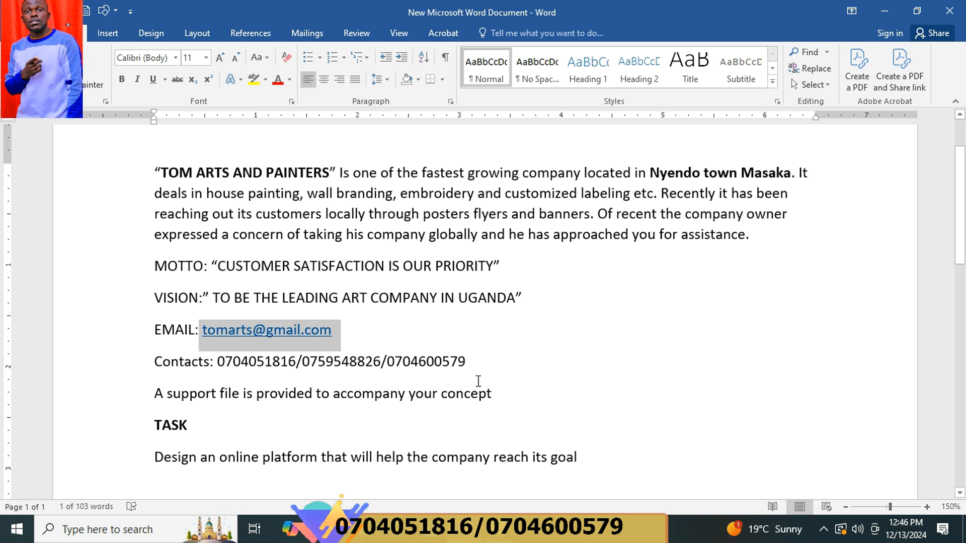
{"action": "left_click", "coordinate": [499, 342]}
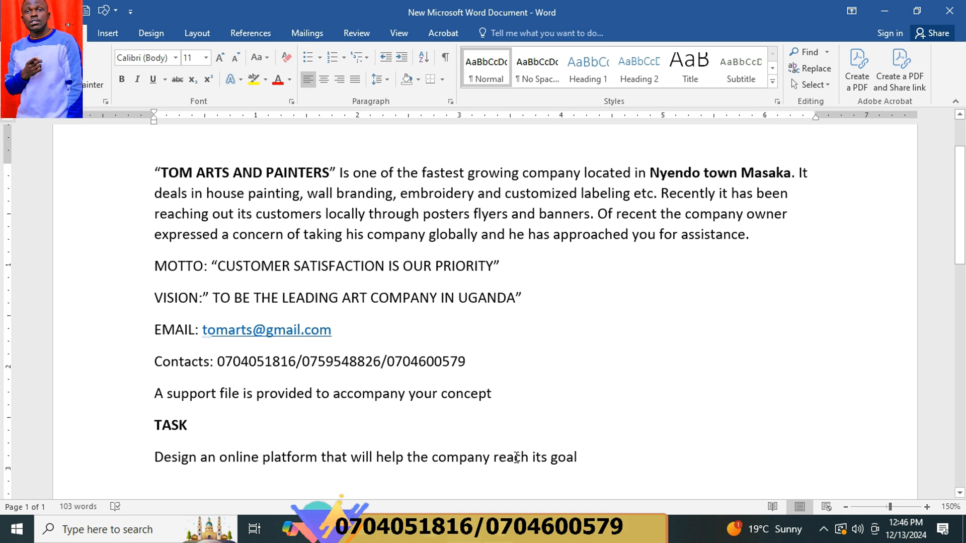
{"action": "mouse_move", "coordinate": [495, 529]}
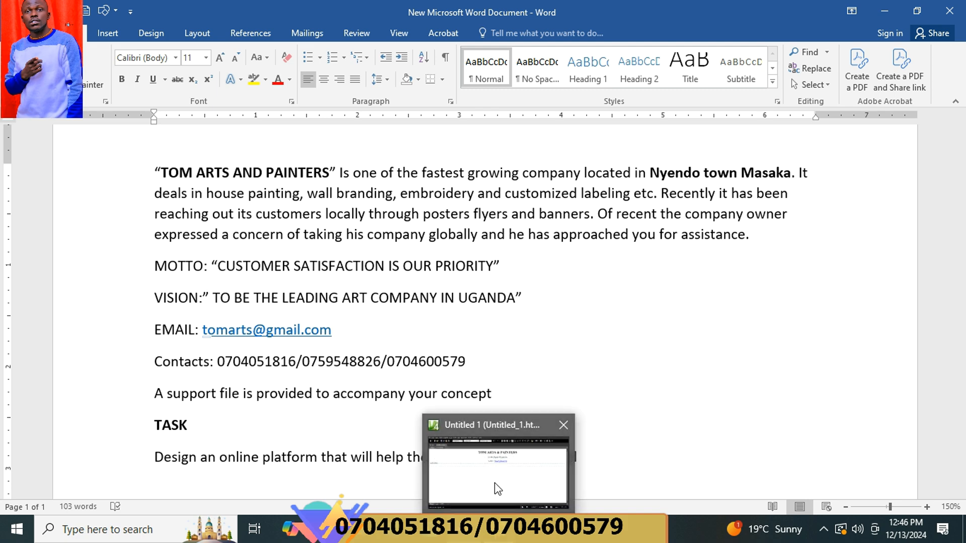
{"action": "left_click", "coordinate": [494, 481]}
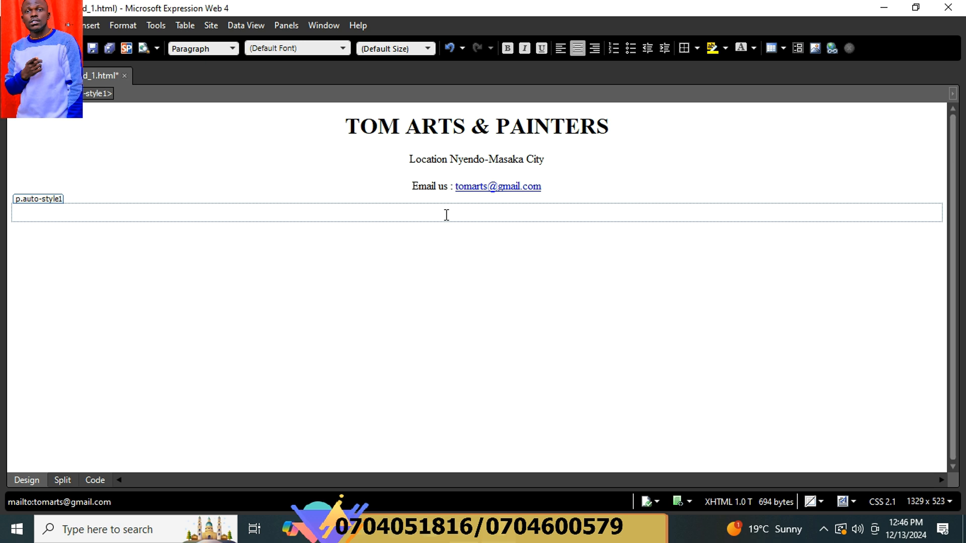
Add the line Vision: "To be The Leading ART company in Uganda", then switch to Word.
{"action": "type", "text": "Visio"}
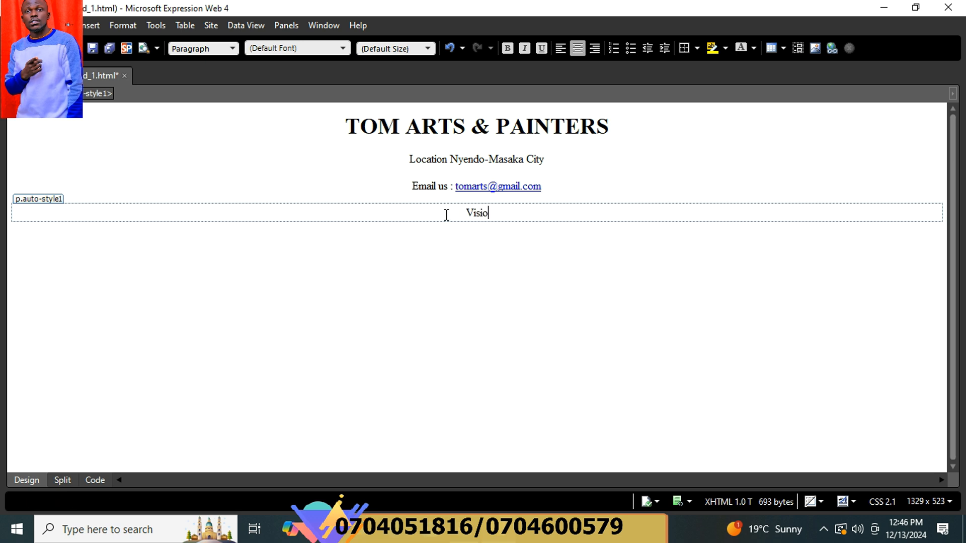
{"action": "type", "text": "n:"}
{"action": "left_click", "coordinate": [452, 530]}
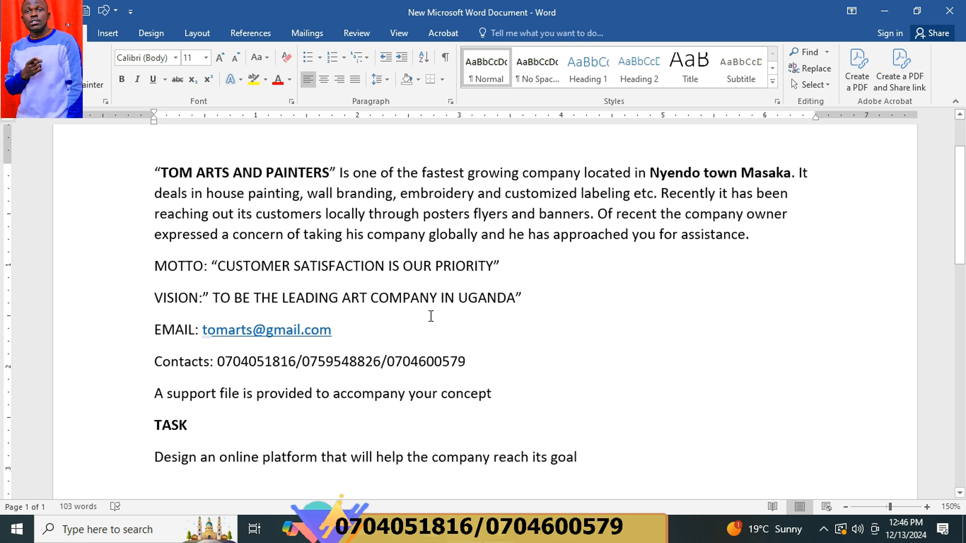
{"action": "left_click", "coordinate": [451, 529]}
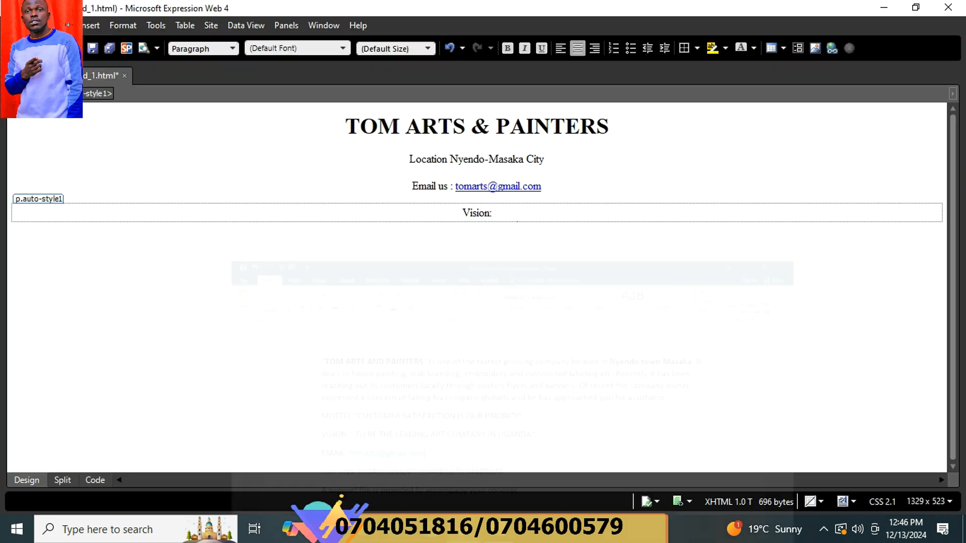
{"action": "left_click", "coordinate": [453, 530]}
{"action": "left_click", "coordinate": [453, 529]}
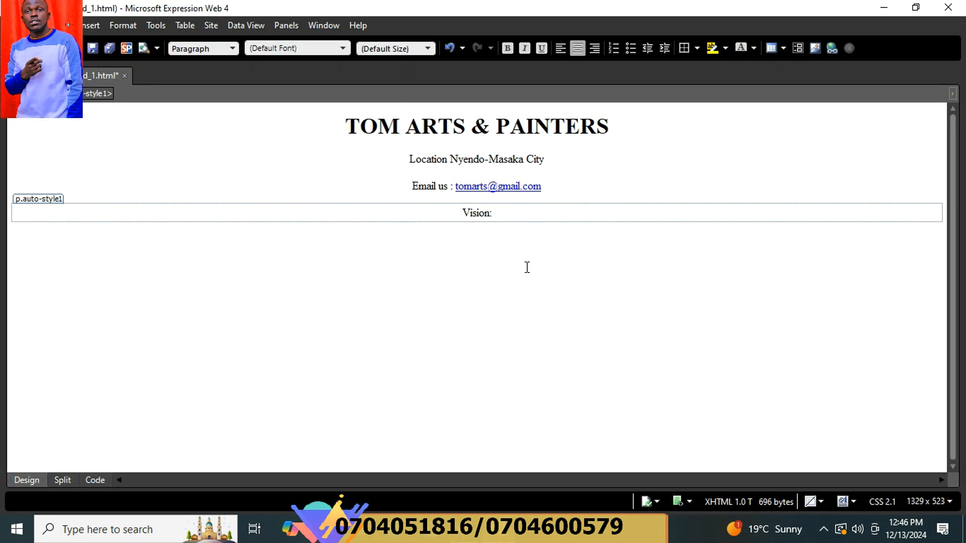
{"action": "left_click", "coordinate": [511, 213]}
{"action": "type", "text": "\"To b"}
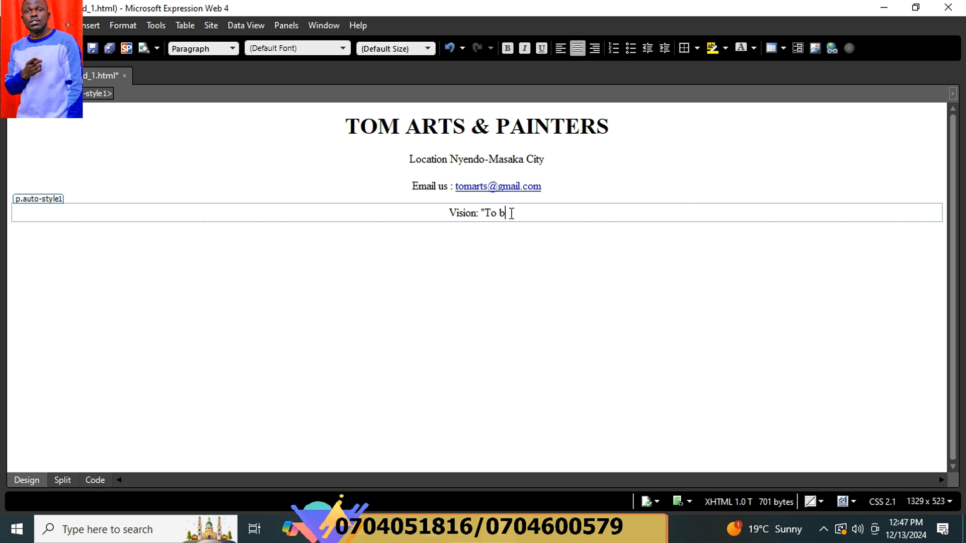
{"action": "type", "text": "e The "}
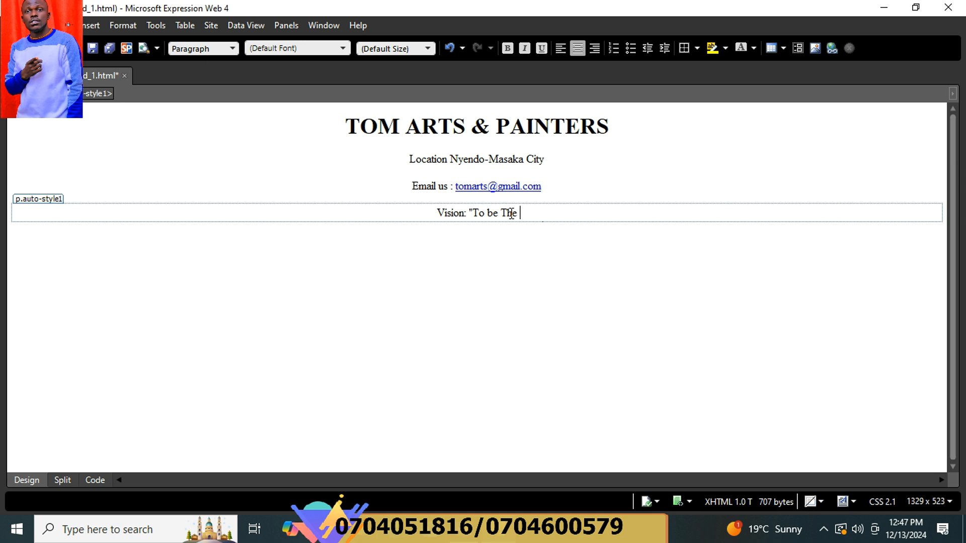
{"action": "type", "text": "Leading "}
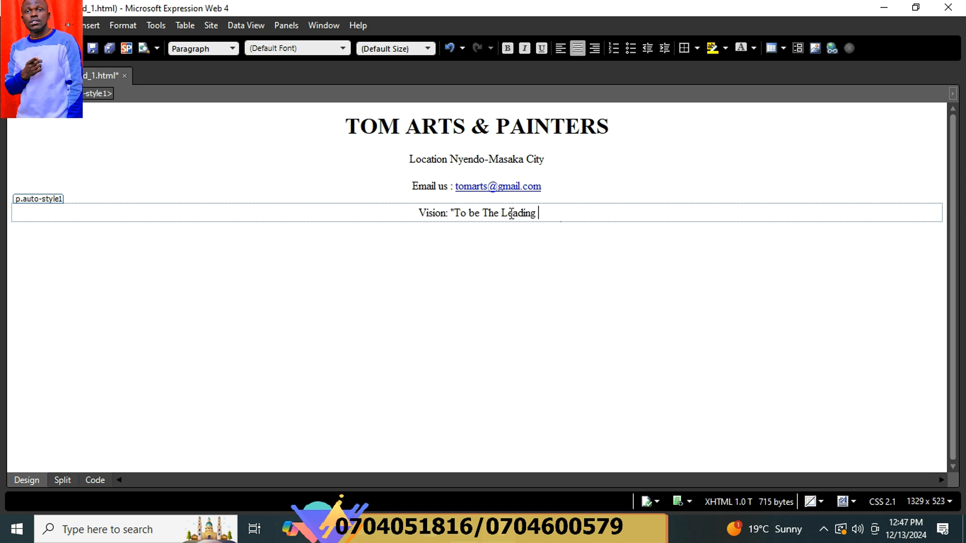
{"action": "type", "text": "ART com"}
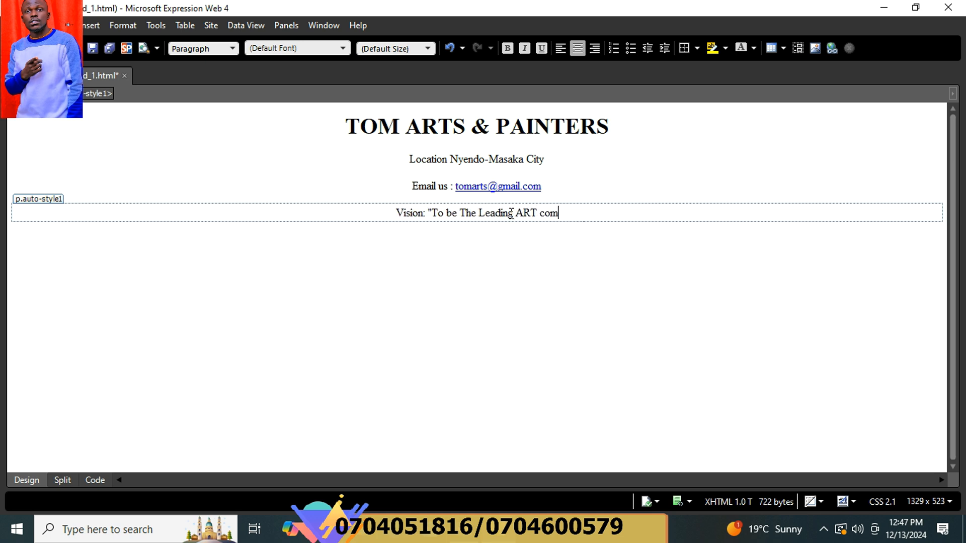
{"action": "type", "text": "pany in"}
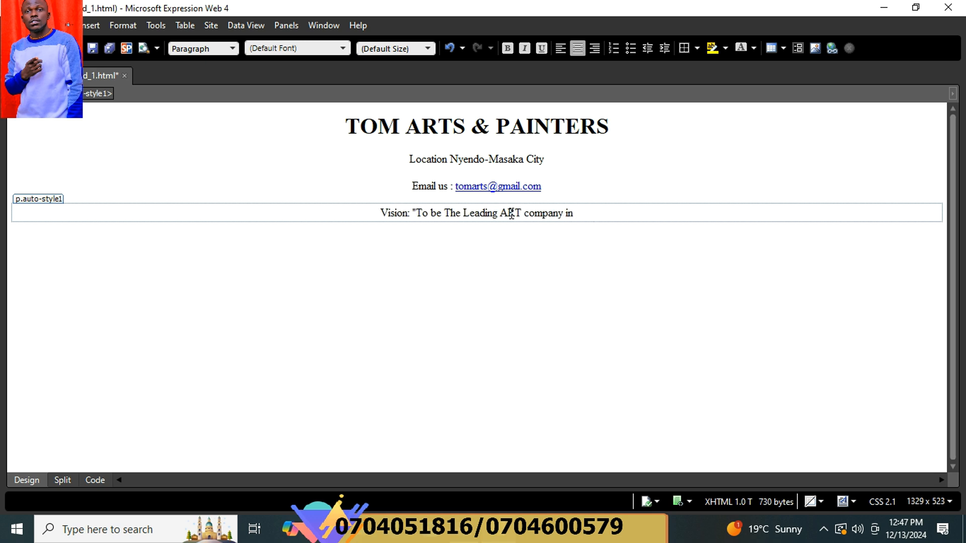
{"action": "type", "text": " Uganda\""}
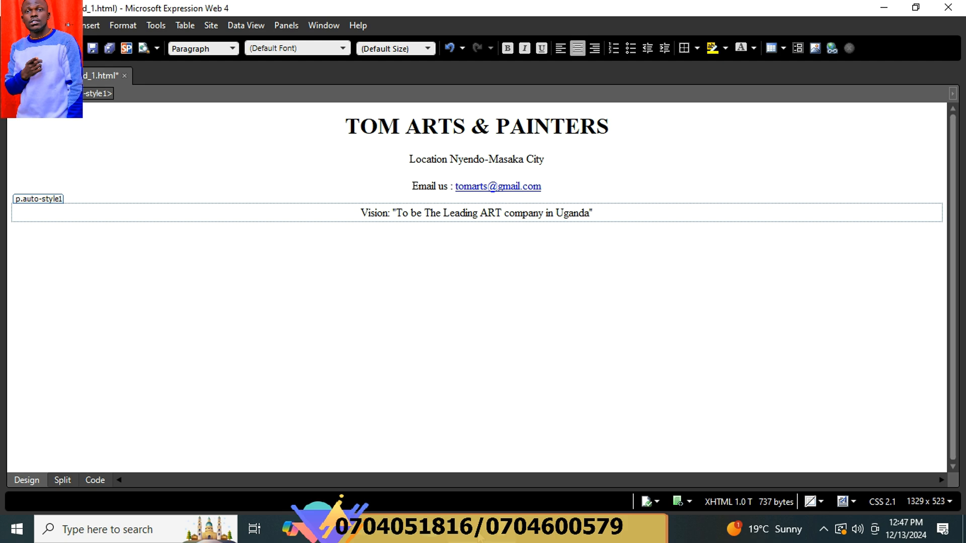
{"action": "key", "text": "alt+Tab"}
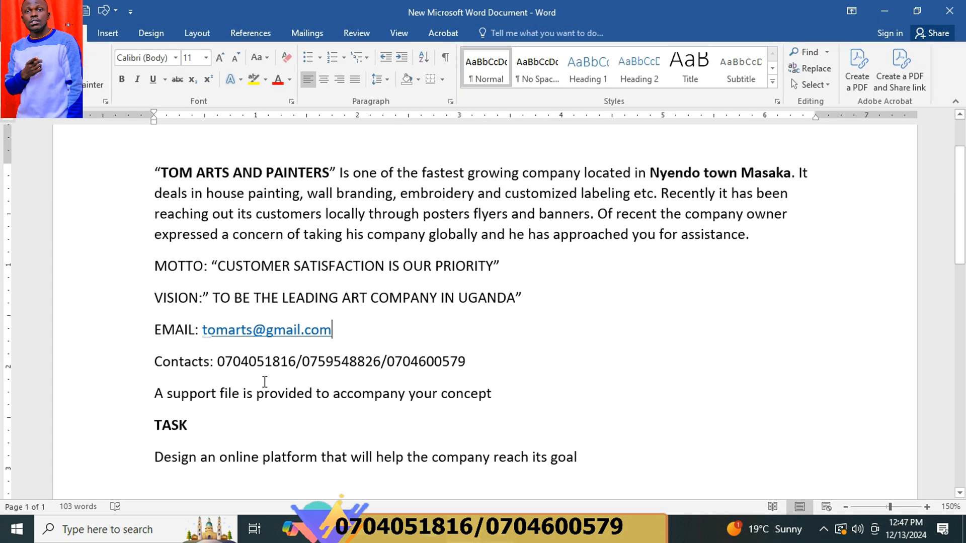
Add a Contact line below Vision listing the company's three phone numbers, checked against the brief.
{"action": "key", "text": "alt+Tab"}
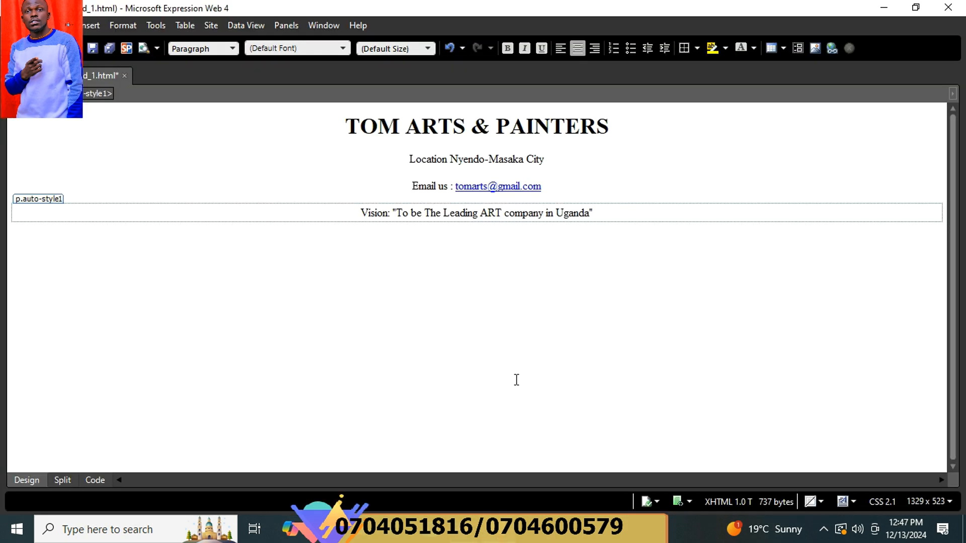
{"action": "left_click", "coordinate": [632, 213]}
{"action": "key", "text": "Return"}
{"action": "type", "text": "Conta"}
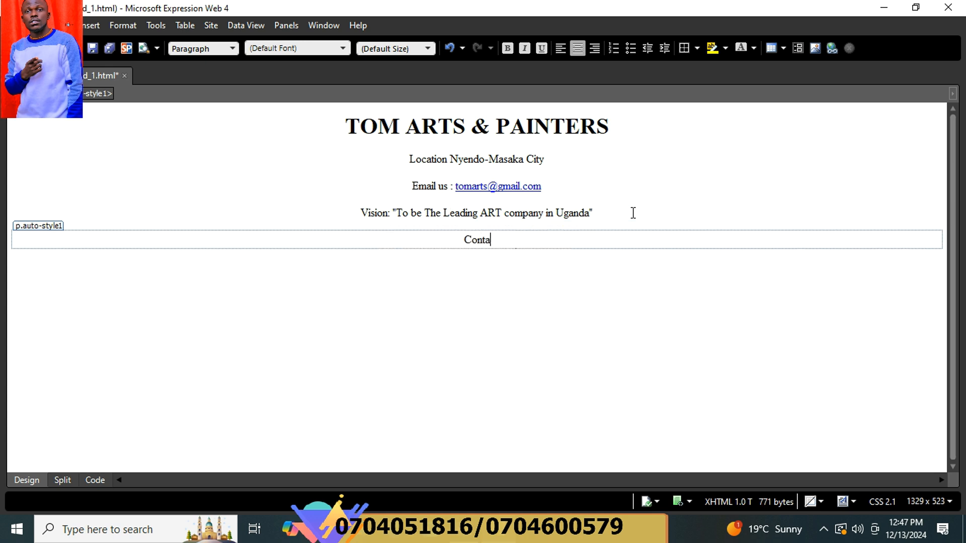
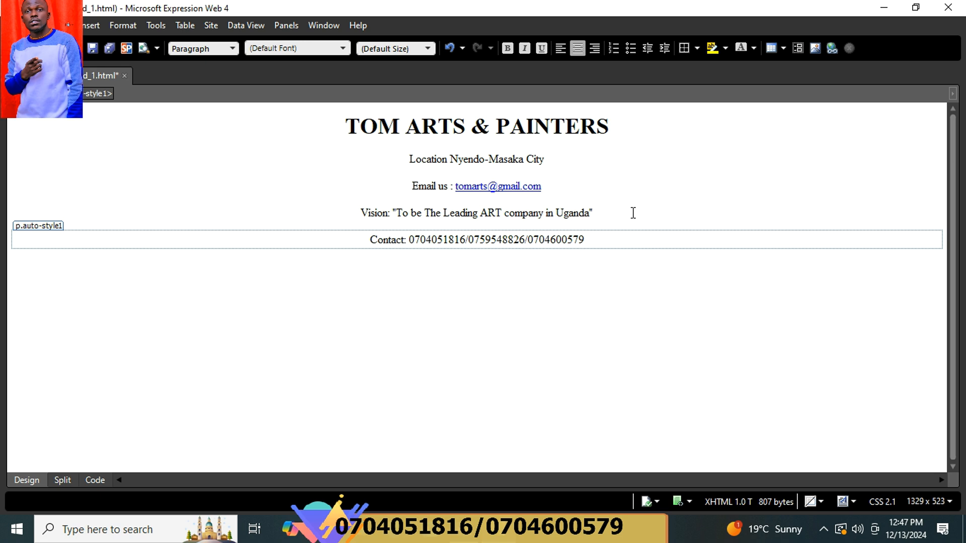
{"action": "key", "text": "alt+Tab"}
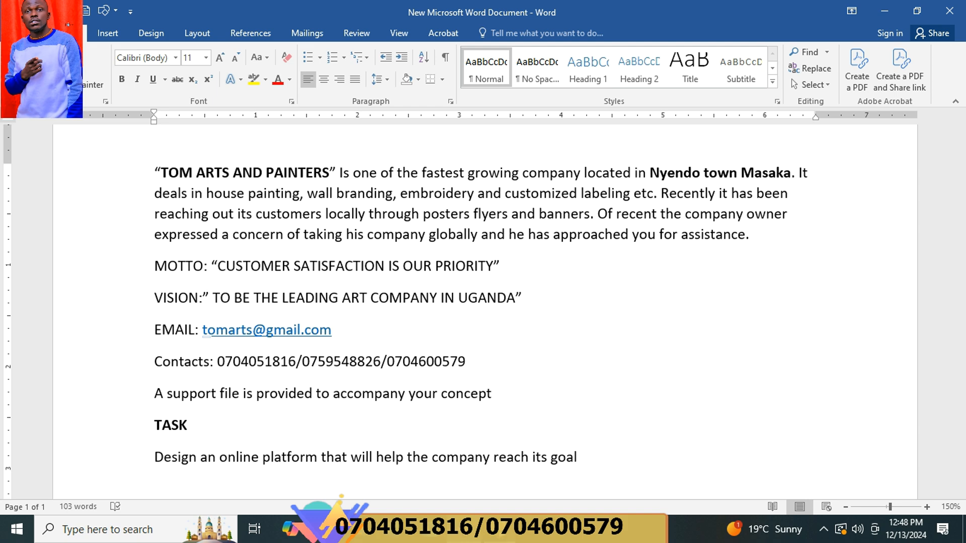
{"action": "key", "text": "alt+Tab"}
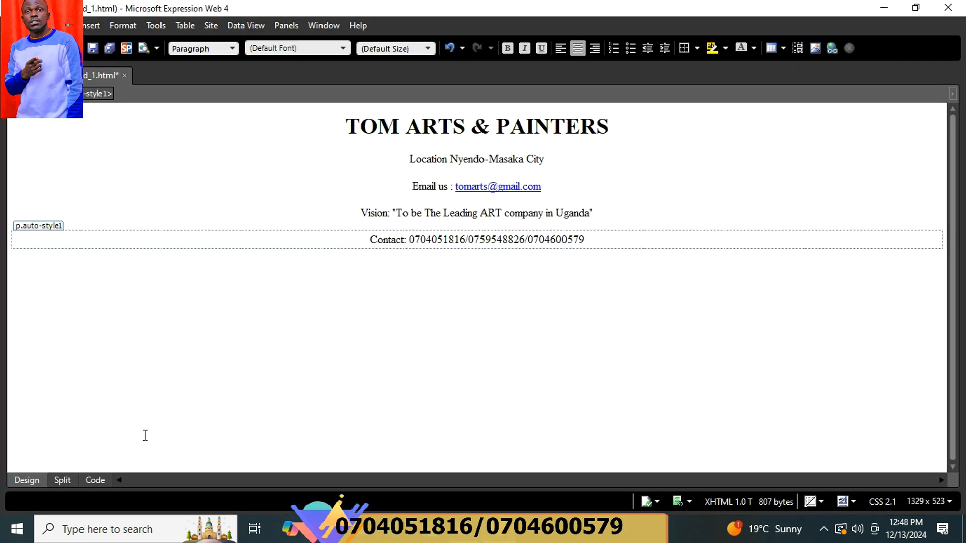
In Split view, add a <marquee> line after Contact reading Motto "Customer staisfaction is our priority".
{"action": "left_click", "coordinate": [62, 480]}
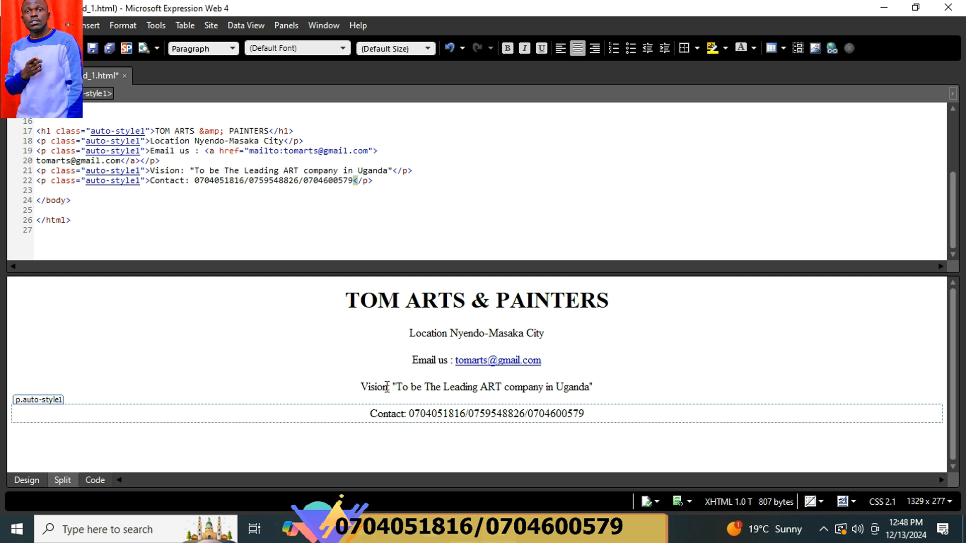
{"action": "left_click", "coordinate": [395, 184]}
{"action": "key", "text": "Return"}
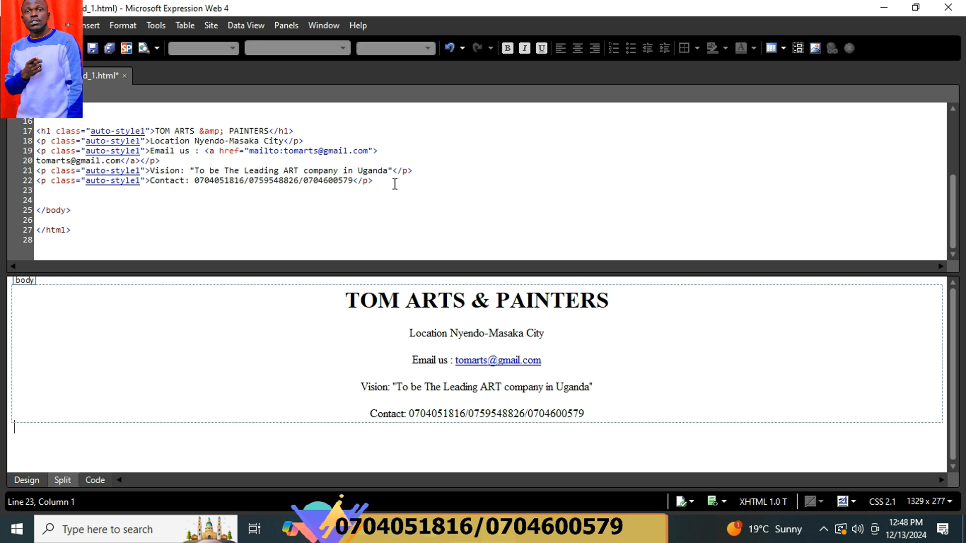
{"action": "type", "text": "mar"}
{"action": "key", "text": "BackSpace"}
{"action": "key", "text": "BackSpace"}
{"action": "key", "text": "BackSpace"}
{"action": "type", "text": "<"}
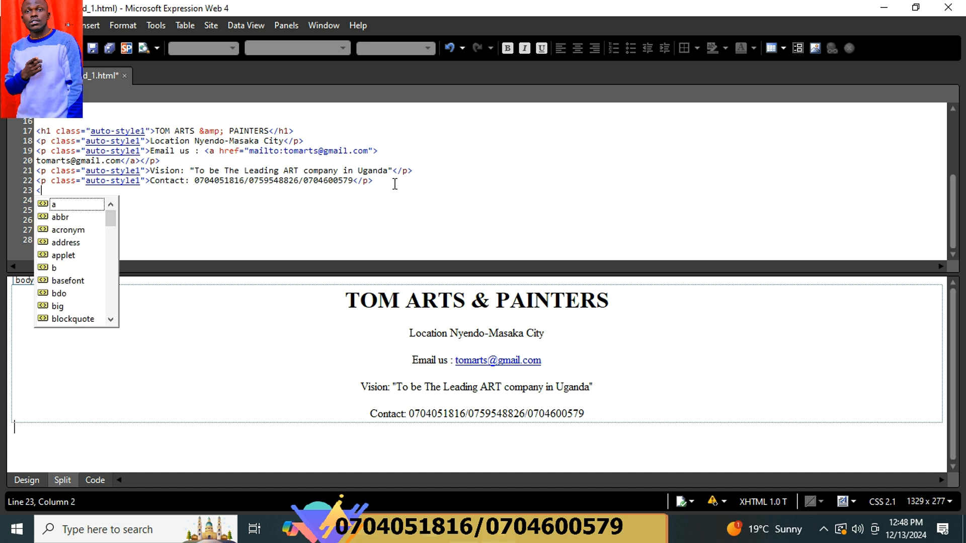
{"action": "type", "text": "marquee"}
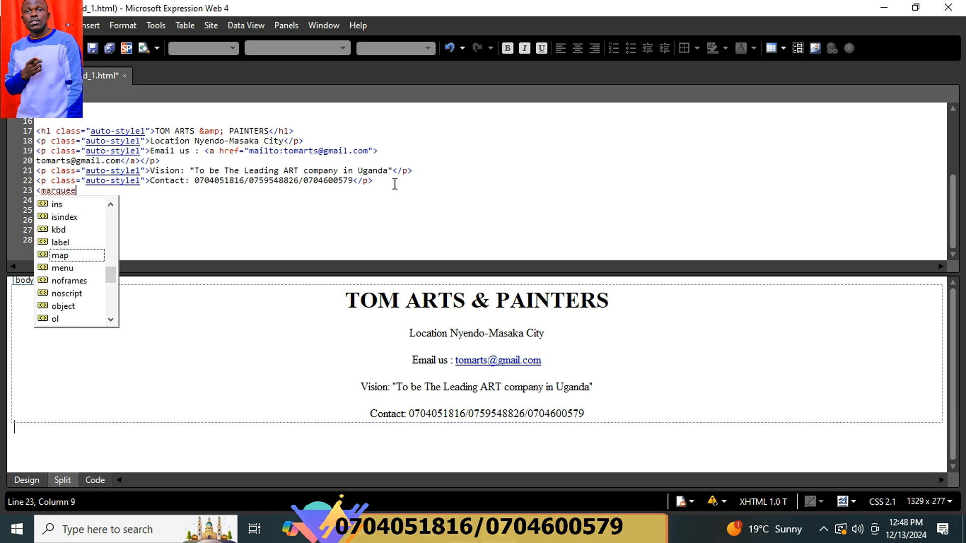
{"action": "type", "text": ">"}
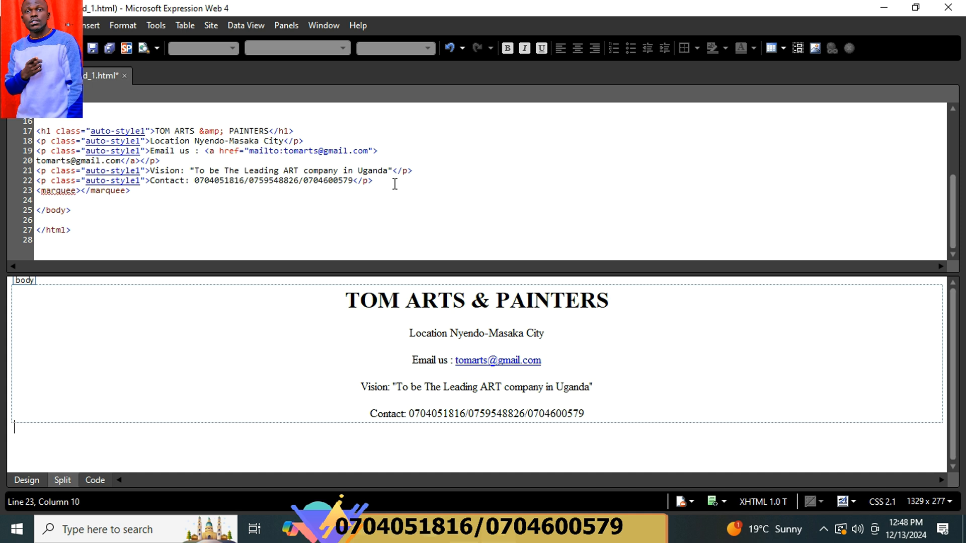
{"action": "type", "text": "Motto \""}
{"action": "key", "text": "alt+Tab"}
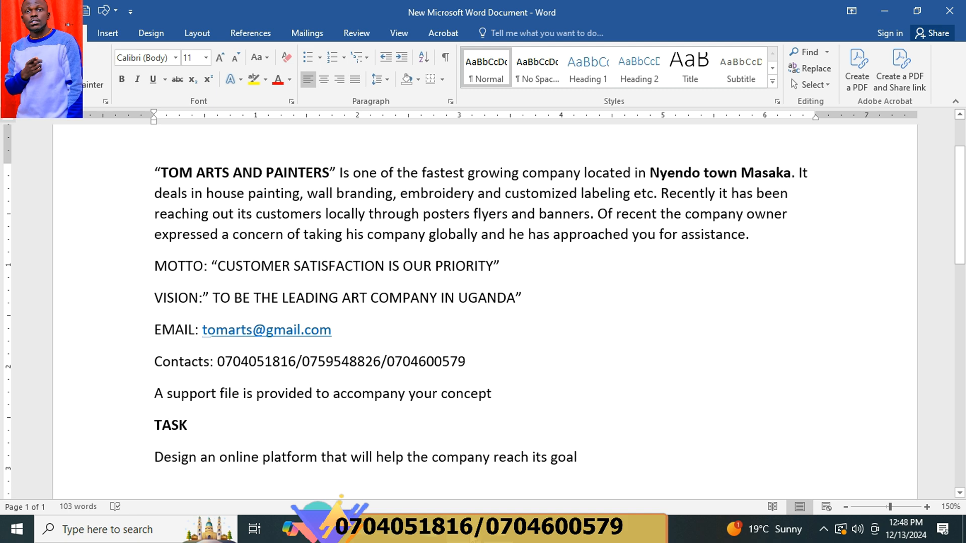
{"action": "key", "text": "alt+Tab"}
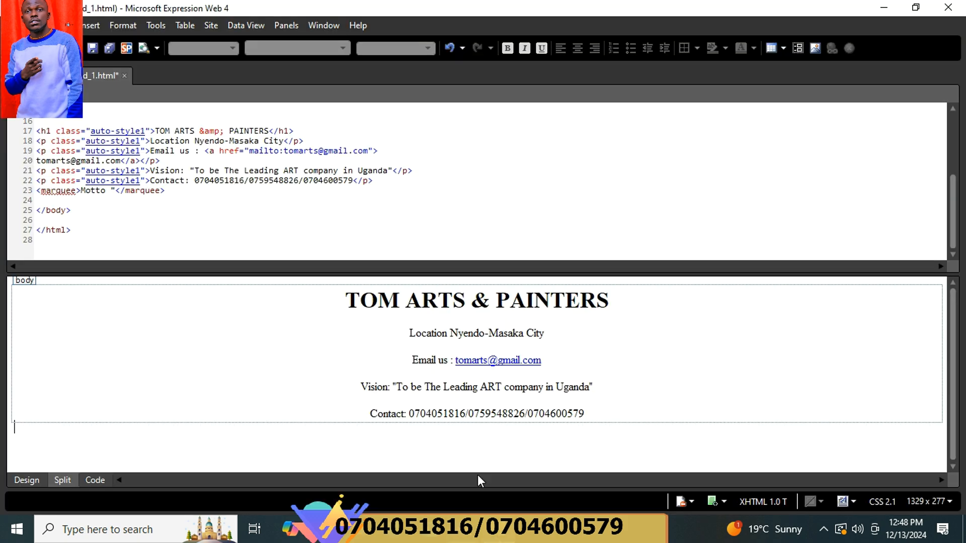
{"action": "left_click", "coordinate": [117, 192]}
{"action": "type", "text": "Custome"}
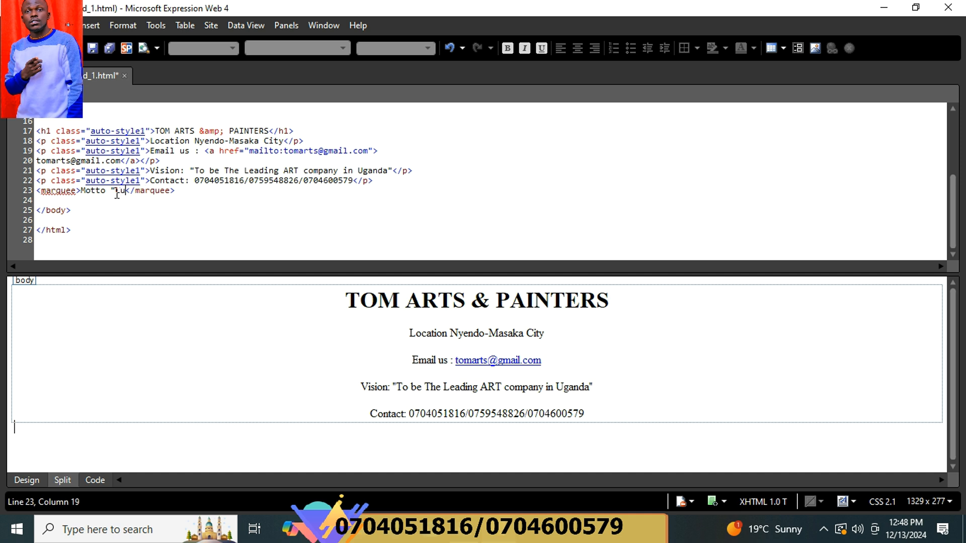
{"action": "type", "text": "r "}
{"action": "type", "text": "staisfact"}
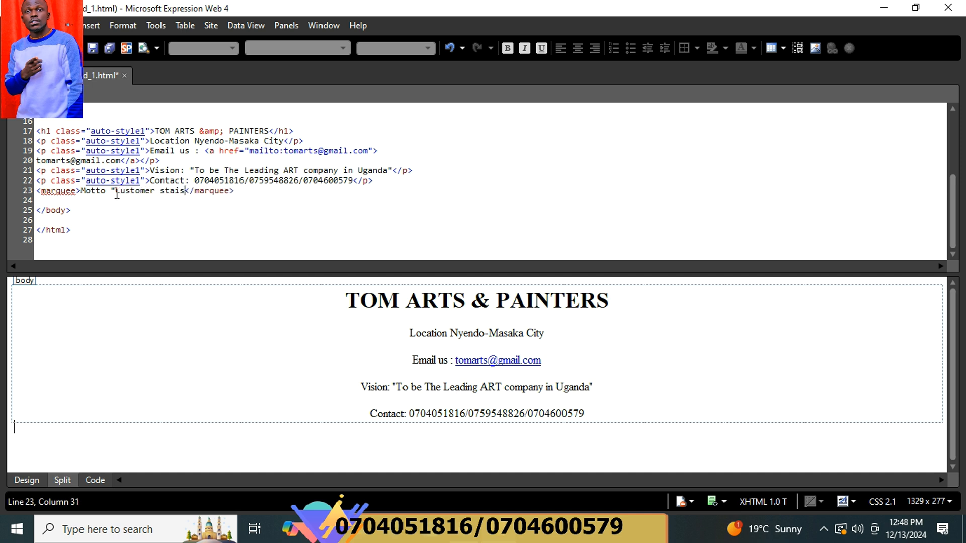
{"action": "type", "text": "ion is our "}
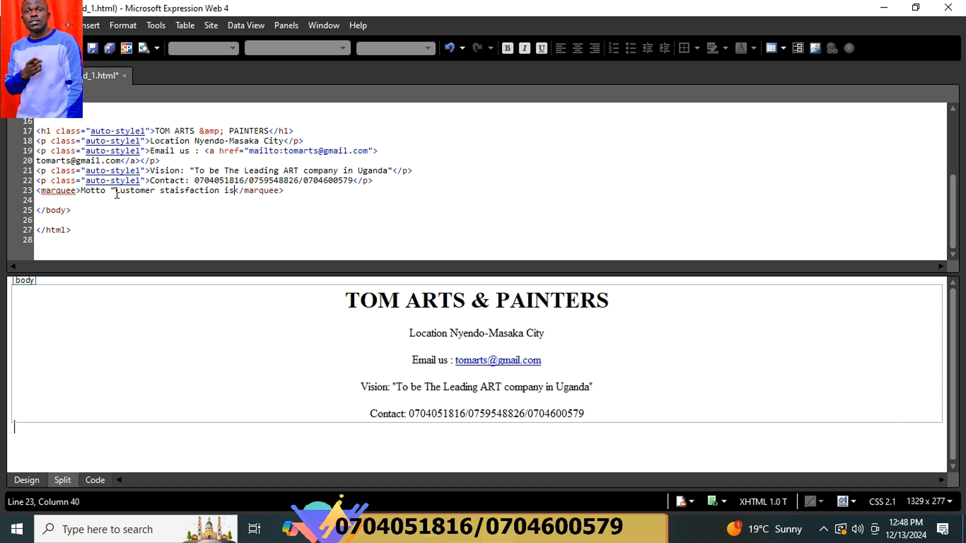
{"action": "type", "text": "priority"}
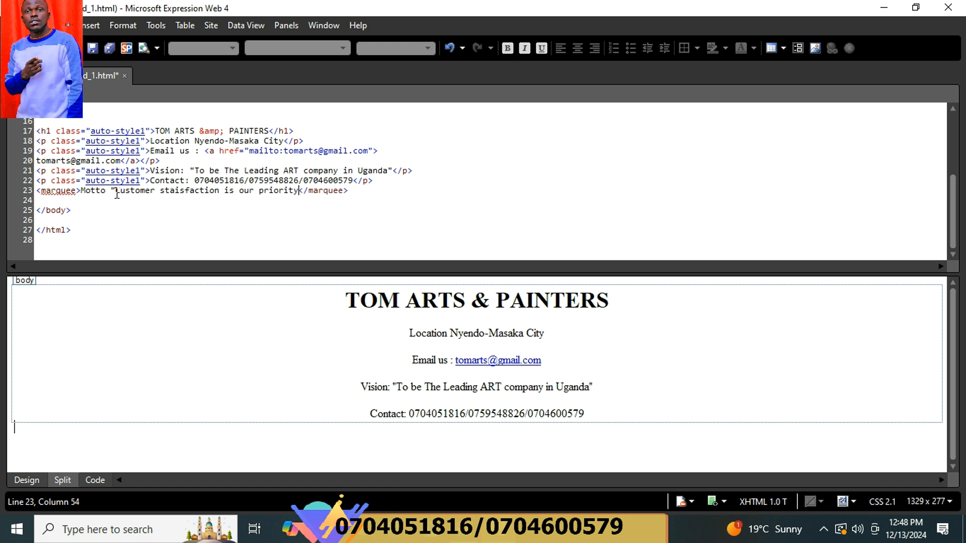
{"action": "type", "text": "\""}
Return to Design view and put the caret before TOM in the heading.
{"action": "left_click", "coordinate": [29, 481]}
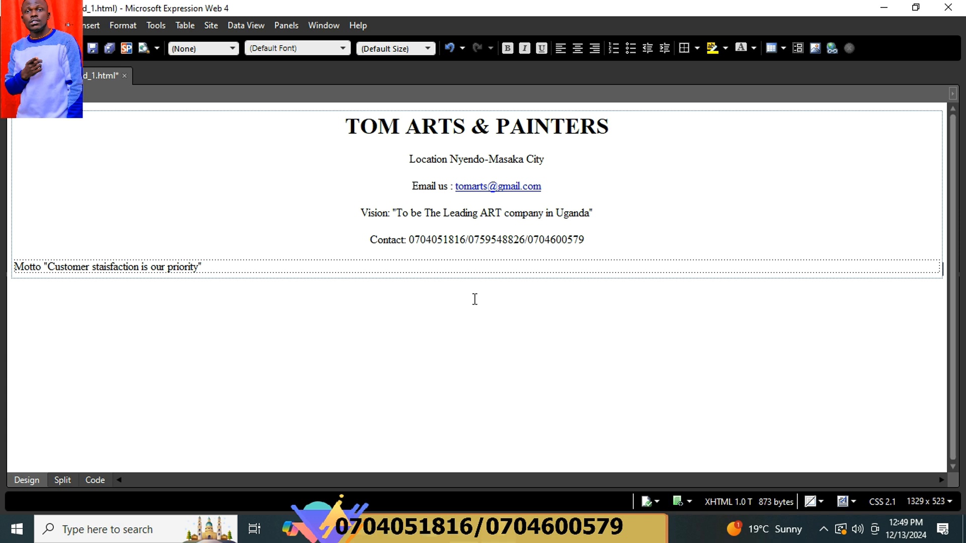
{"action": "left_click", "coordinate": [326, 129]}
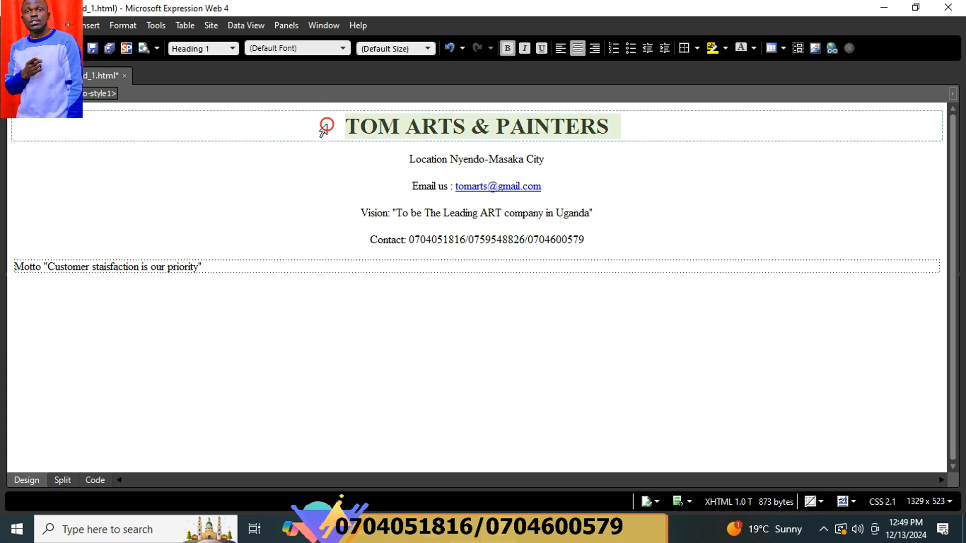
{"action": "left_click", "coordinate": [349, 126]}
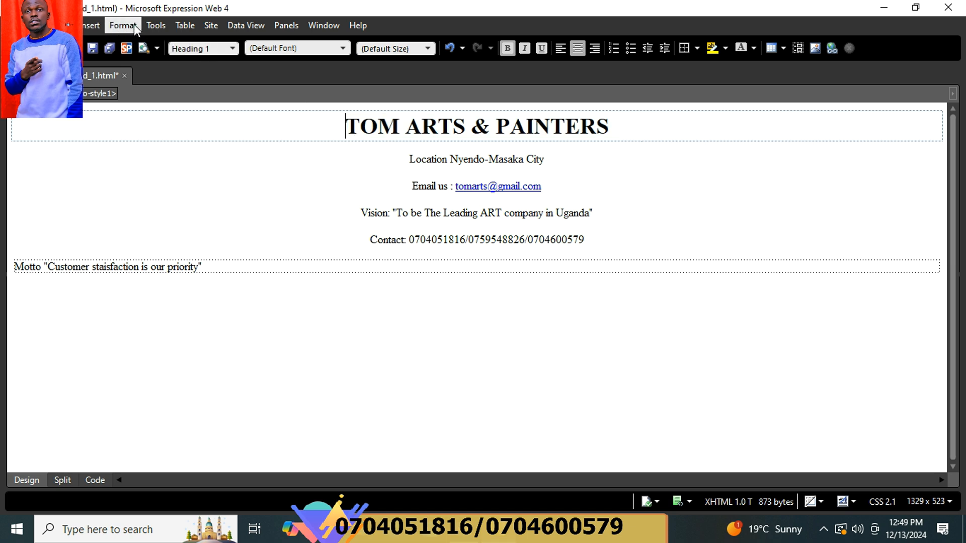
Insert the Bro Tom logo picture from file before the TOM ARTS & PAINTERS heading.
{"action": "left_click", "coordinate": [101, 25]}
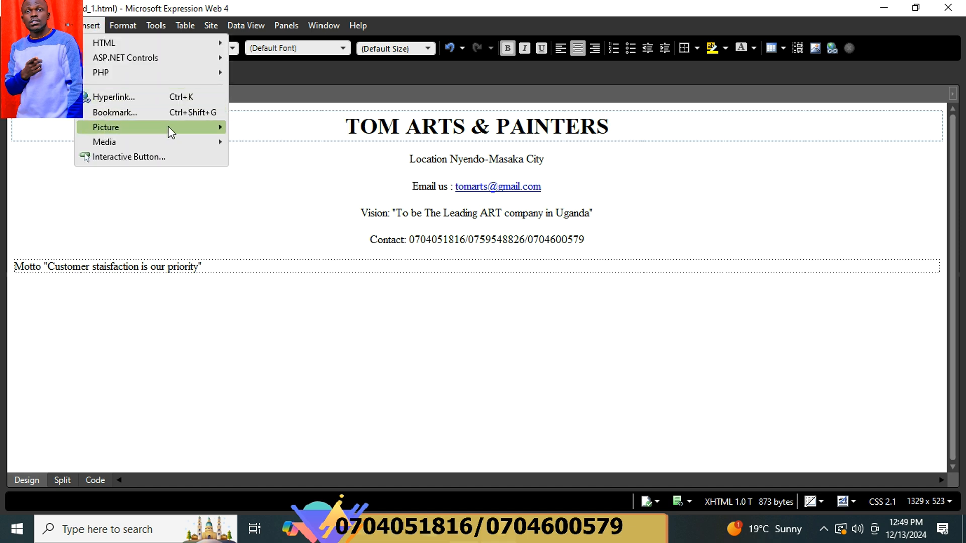
{"action": "mouse_move", "coordinate": [172, 128]}
{"action": "left_click", "coordinate": [266, 129]}
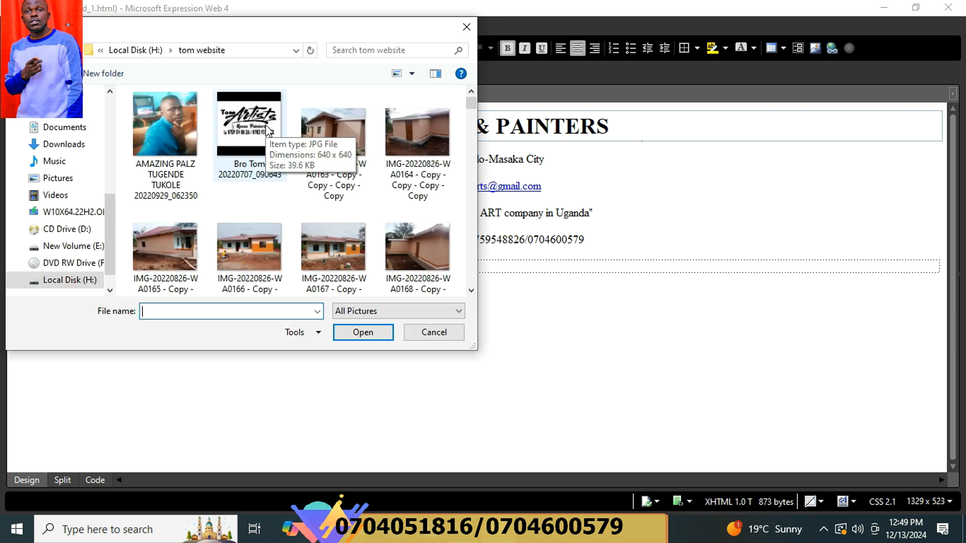
{"action": "left_click", "coordinate": [267, 129]}
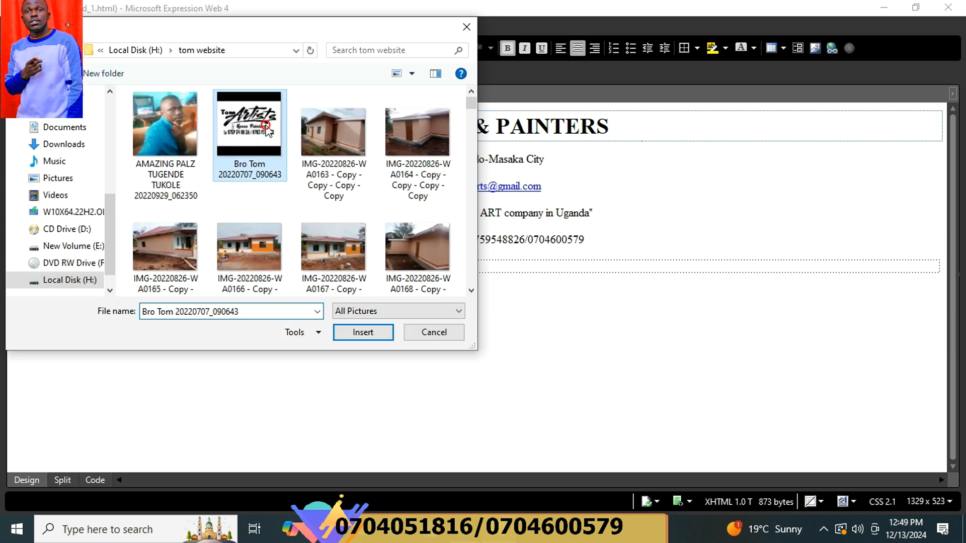
{"action": "left_click", "coordinate": [361, 334]}
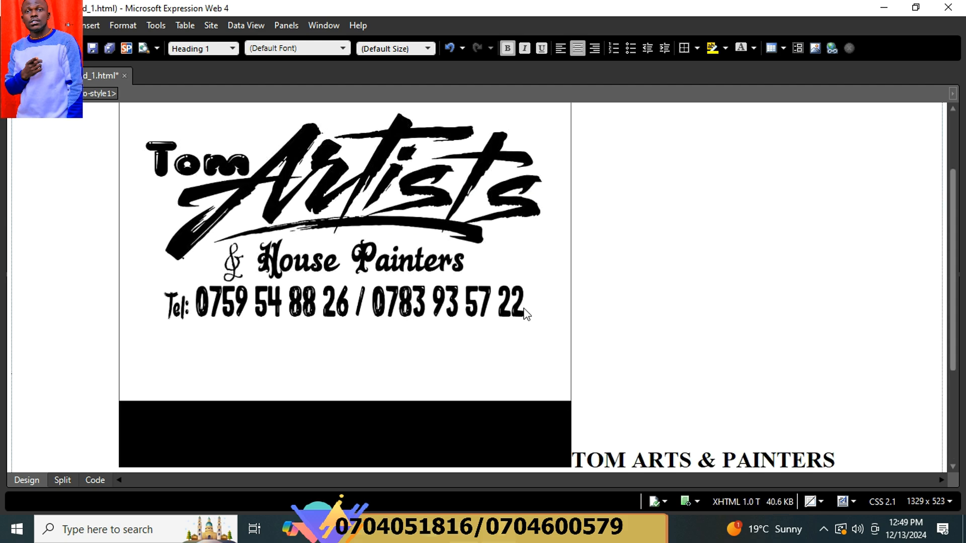
Drag the logo's handles to shrink it to about 58 px high, inline beside the heading.
{"action": "left_click", "coordinate": [528, 298]}
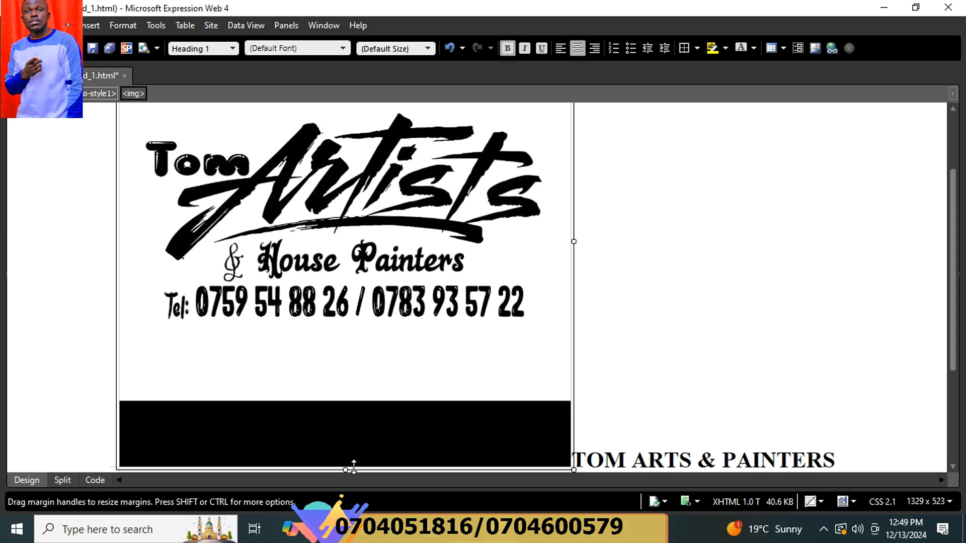
{"action": "left_click_drag", "start_coordinate": [354, 467], "coordinate": [356, 261]}
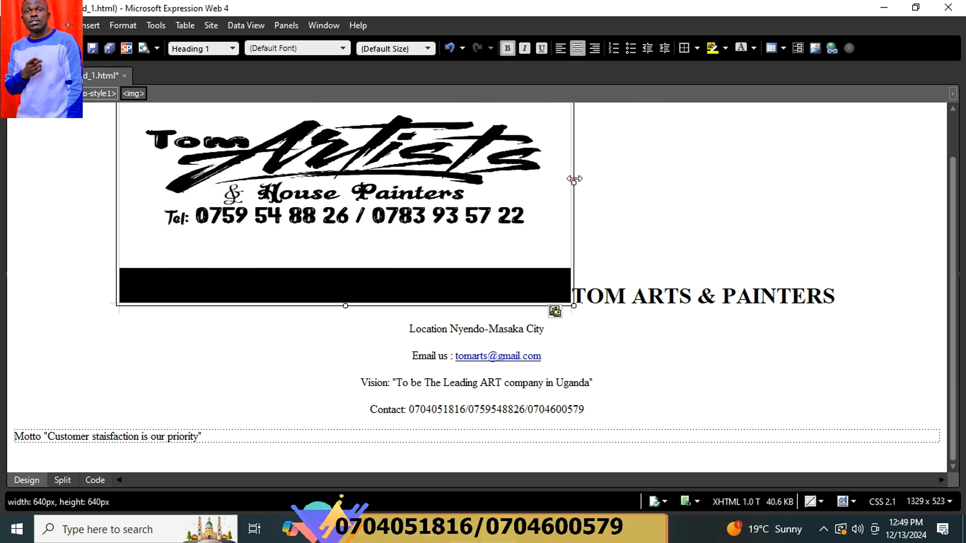
{"action": "left_click_drag", "start_coordinate": [574, 179], "coordinate": [484, 182]}
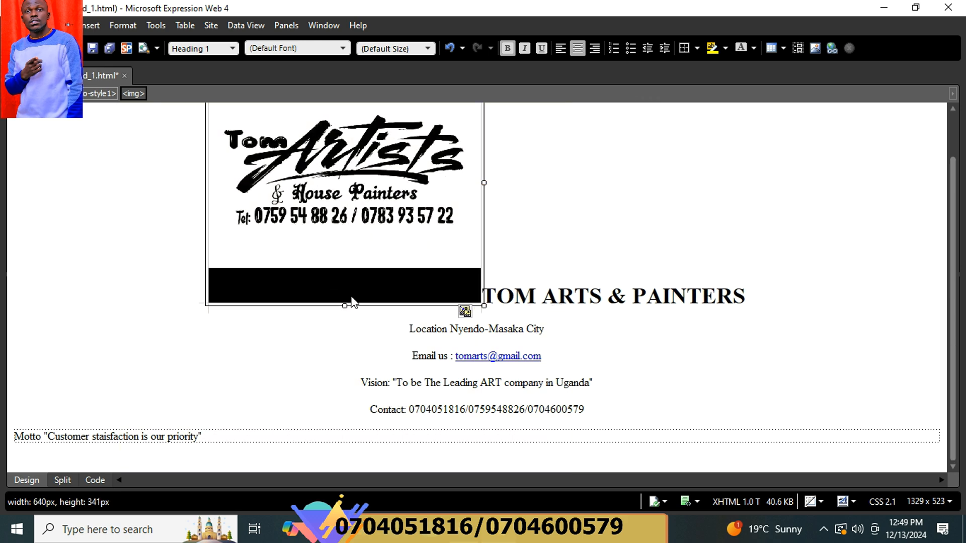
{"action": "left_click_drag", "start_coordinate": [344, 305], "coordinate": [342, 194]}
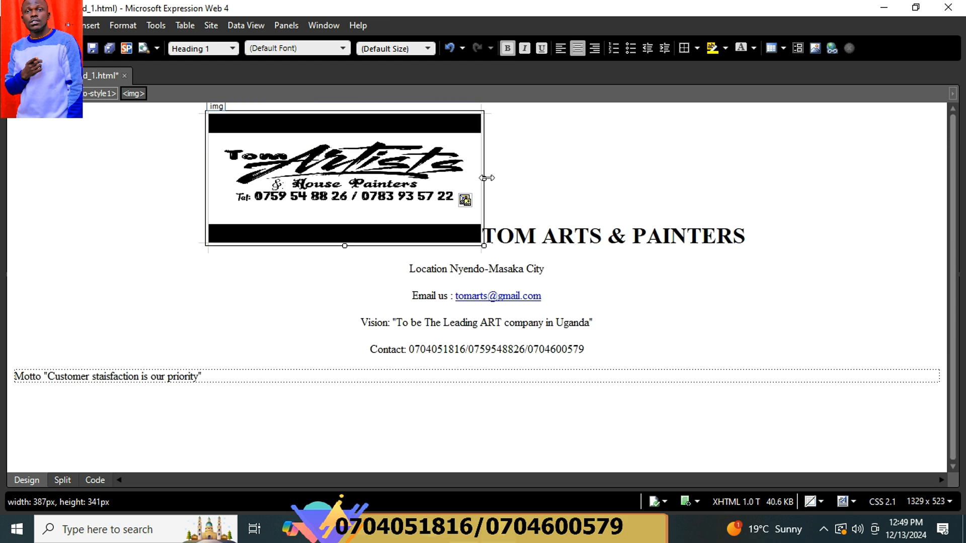
{"action": "left_click_drag", "start_coordinate": [484, 177], "coordinate": [421, 179]}
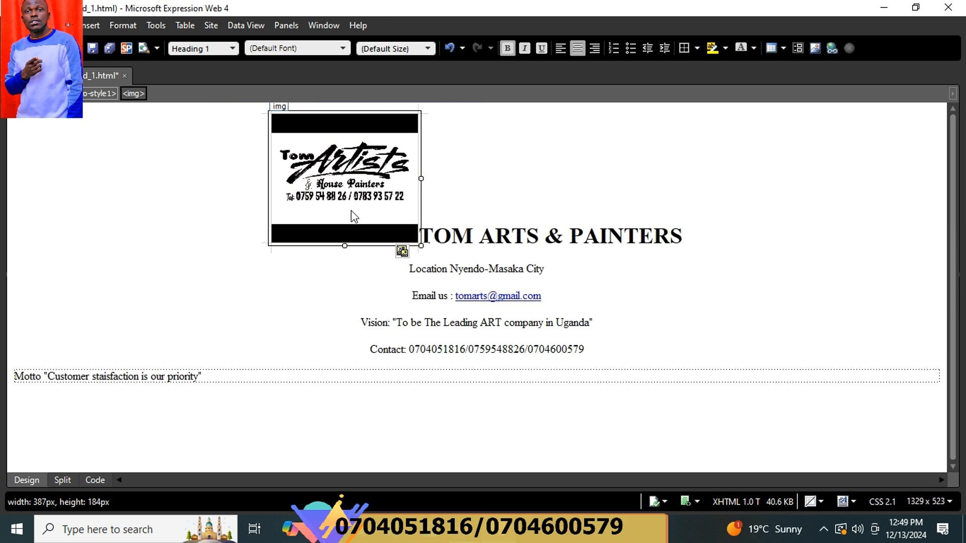
{"action": "left_click_drag", "start_coordinate": [345, 246], "coordinate": [344, 194]}
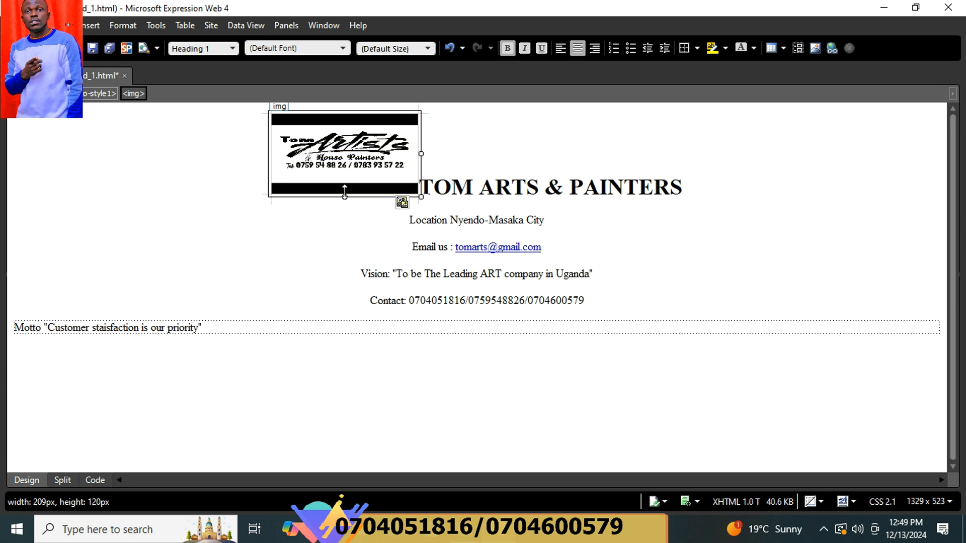
{"action": "left_click_drag", "start_coordinate": [421, 154], "coordinate": [379, 153]}
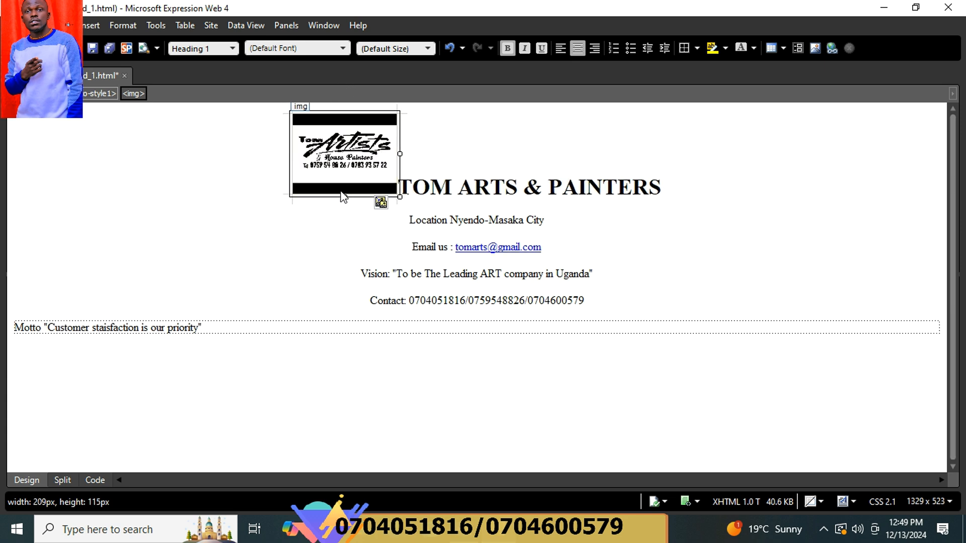
{"action": "left_click_drag", "start_coordinate": [344, 196], "coordinate": [342, 188]}
{"action": "left_click_drag", "start_coordinate": [346, 162], "coordinate": [348, 160]}
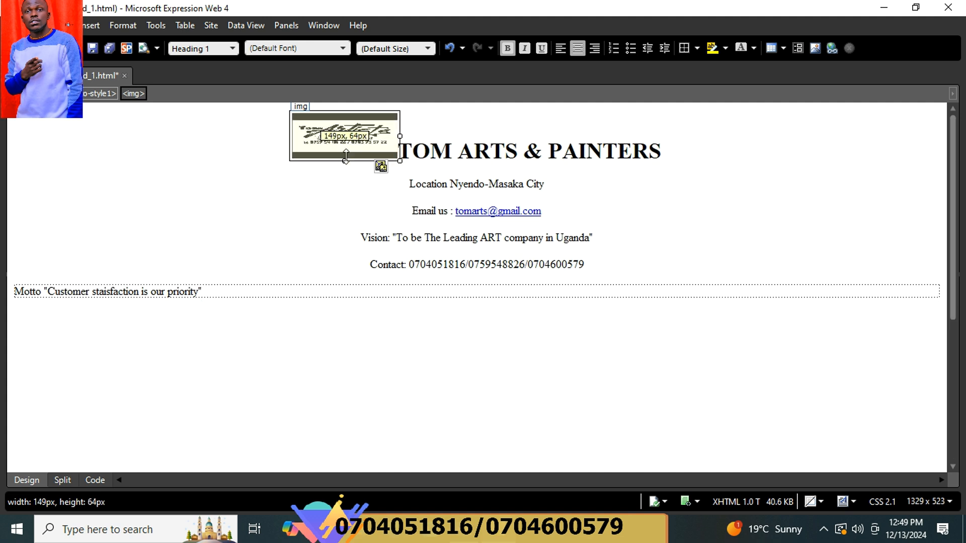
{"action": "left_click_drag", "start_coordinate": [400, 135], "coordinate": [360, 132]}
{"action": "left_click", "coordinate": [496, 135]}
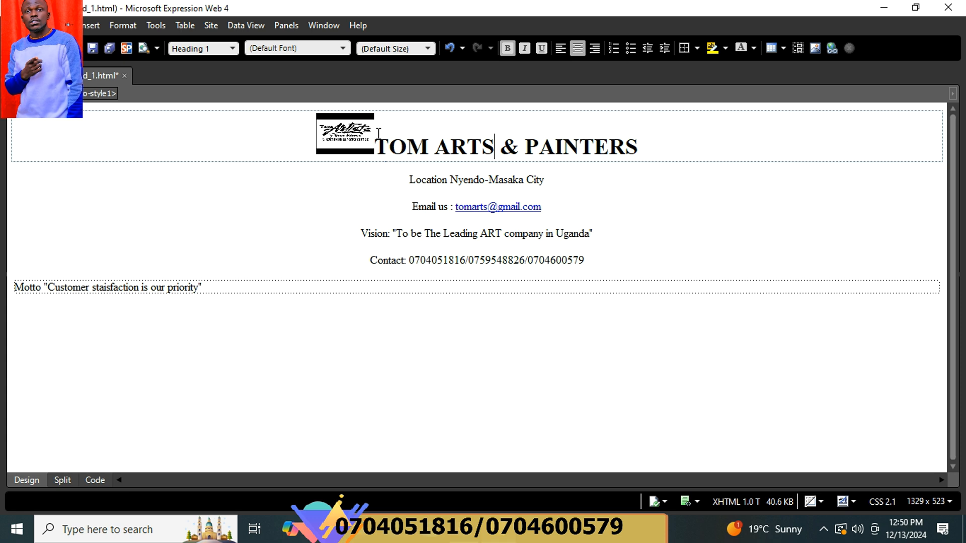
Insert a 5-row, 2-column table below the Motto line with a size 1 maroon (#800000) border.
{"action": "left_click", "coordinate": [348, 305]}
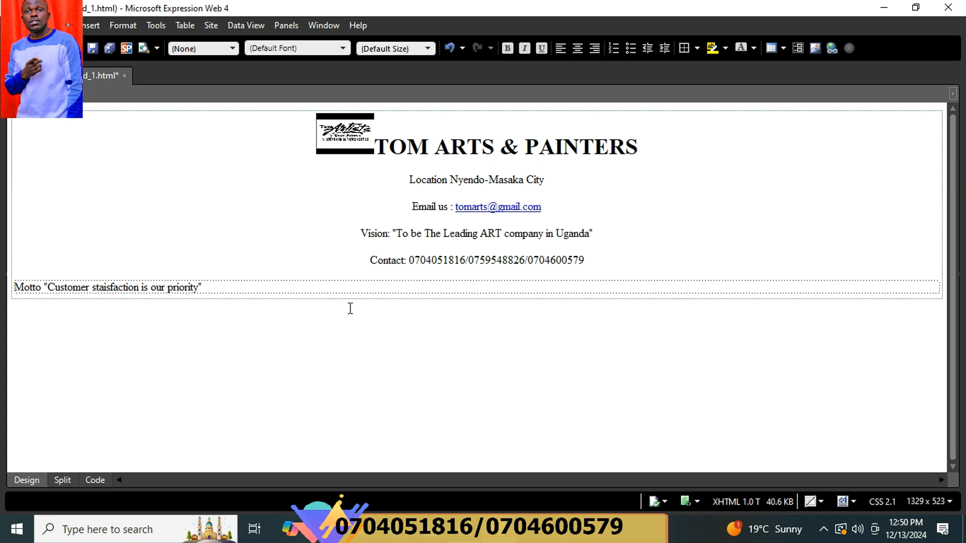
{"action": "left_click", "coordinate": [184, 25]}
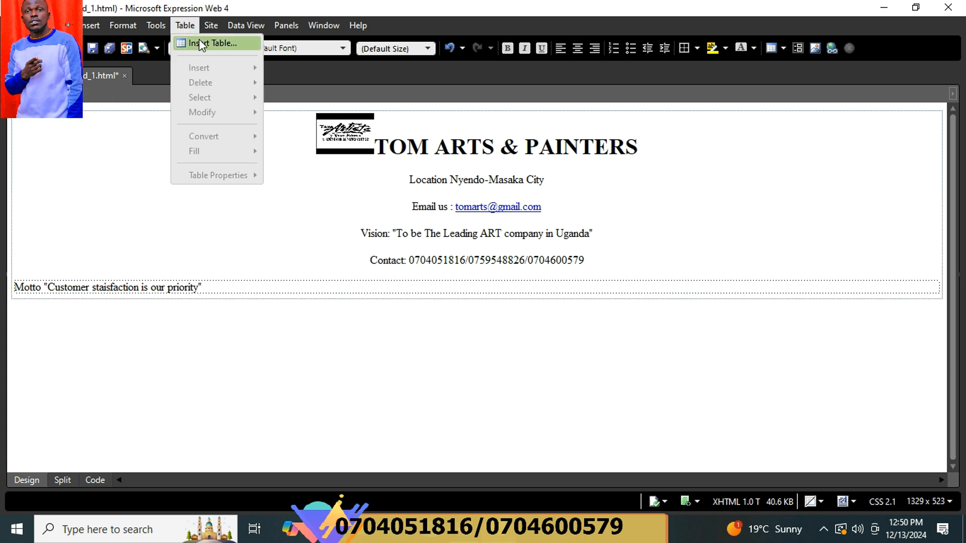
{"action": "left_click", "coordinate": [199, 42]}
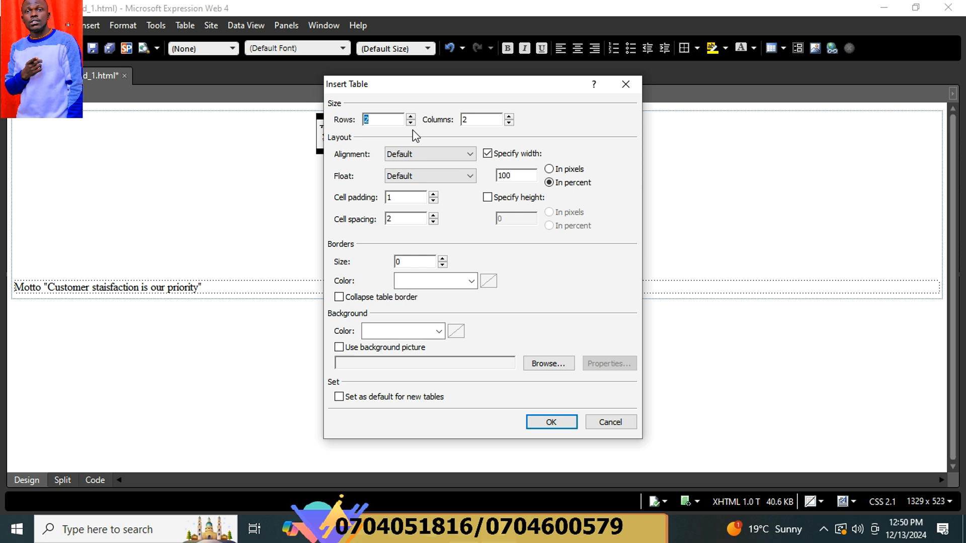
{"action": "left_click", "coordinate": [411, 117]}
{"action": "left_click", "coordinate": [411, 116]}
{"action": "left_click", "coordinate": [410, 117]}
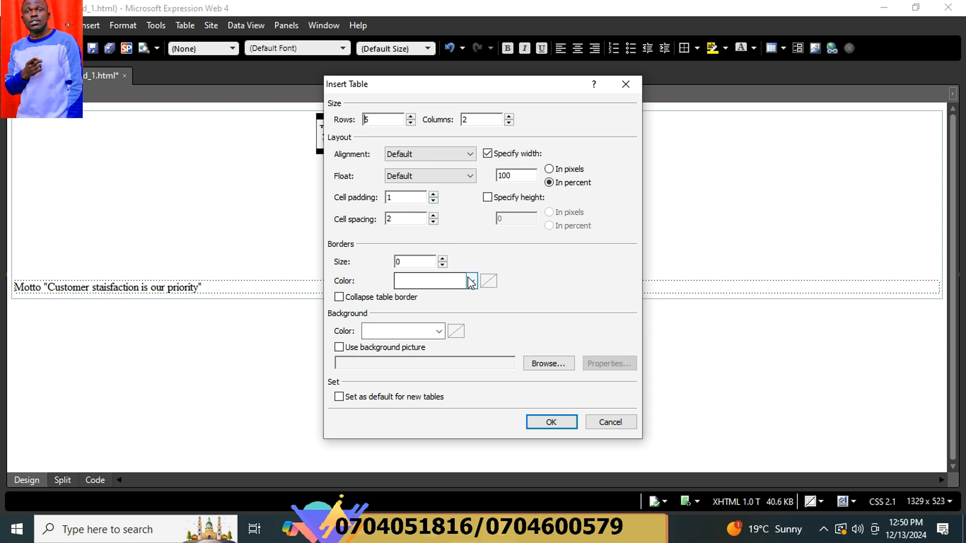
{"action": "left_click", "coordinate": [442, 259]}
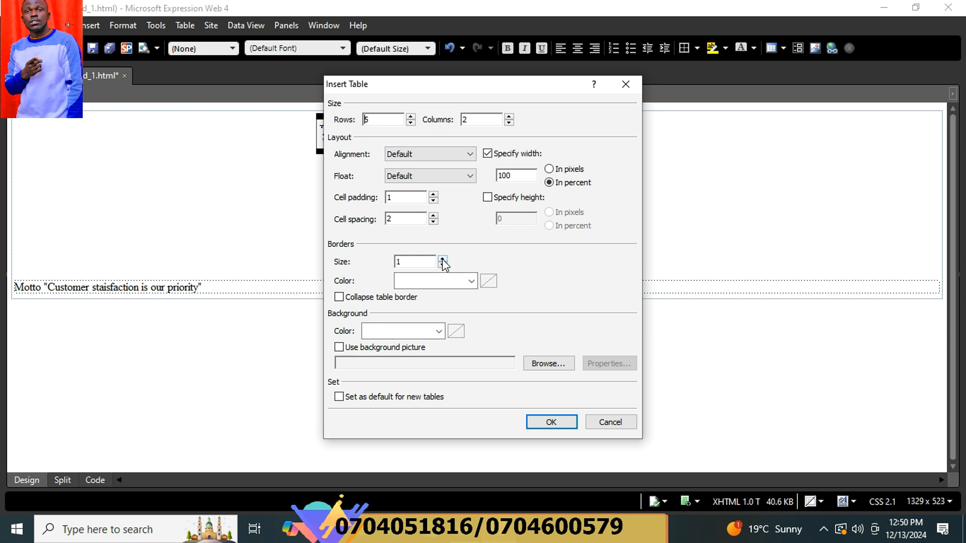
{"action": "left_click", "coordinate": [472, 281]}
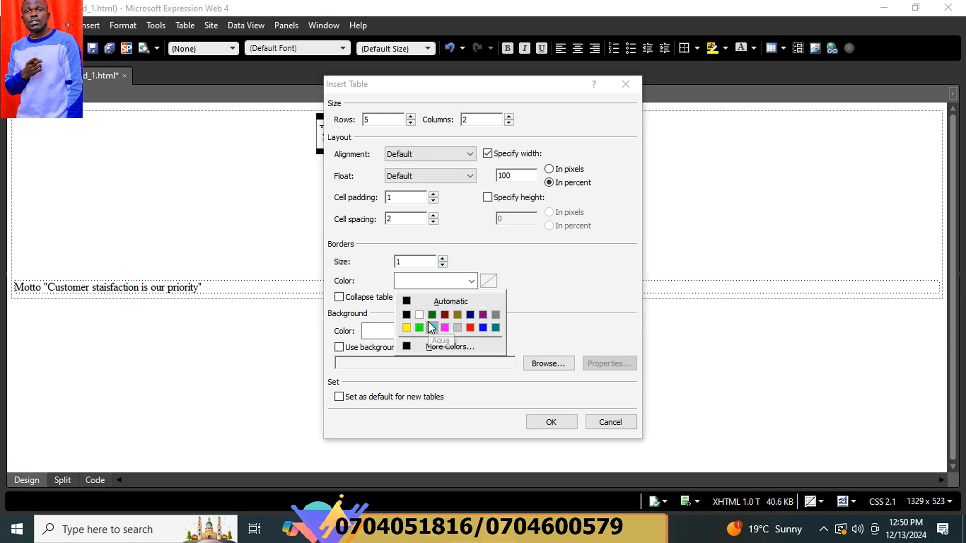
{"action": "left_click", "coordinate": [444, 314]}
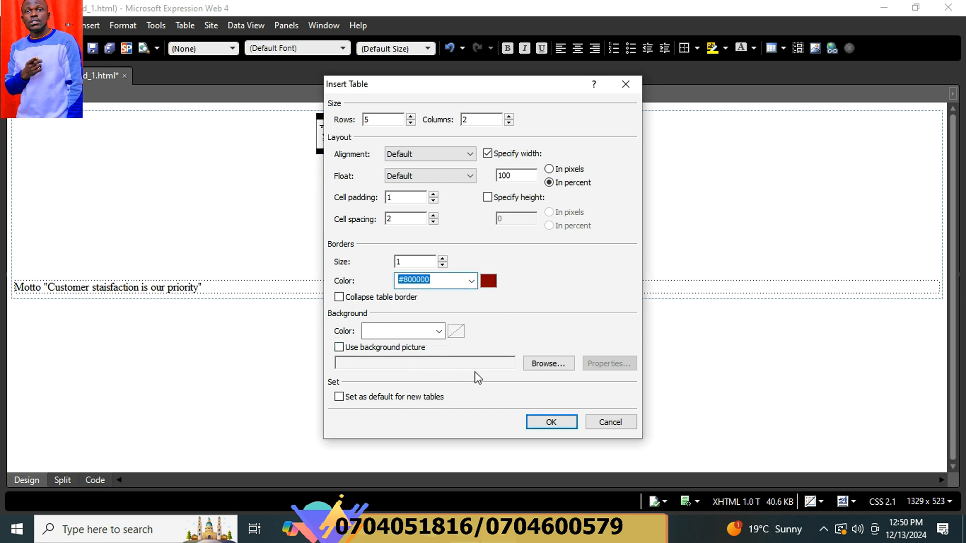
{"action": "left_click", "coordinate": [561, 423]}
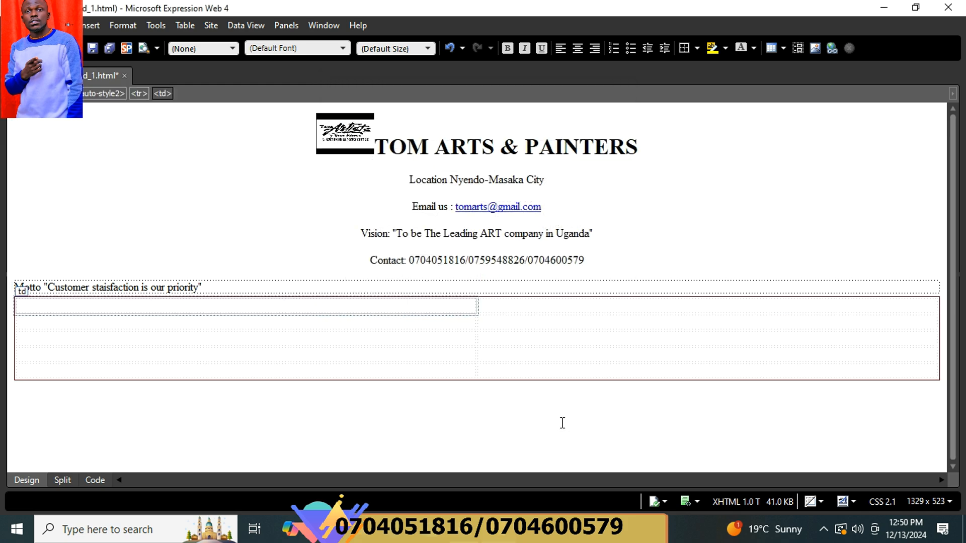
Drag the divider between the two table columns rightward so the left column is wider.
{"action": "left_click", "coordinate": [450, 305]}
{"action": "left_click", "coordinate": [941, 330]}
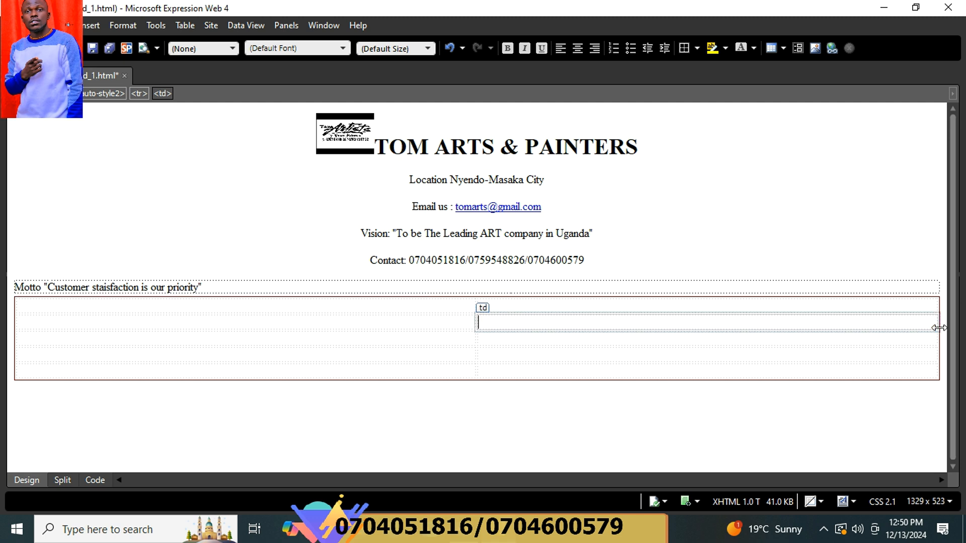
{"action": "left_click_drag", "start_coordinate": [938, 325], "coordinate": [871, 328]}
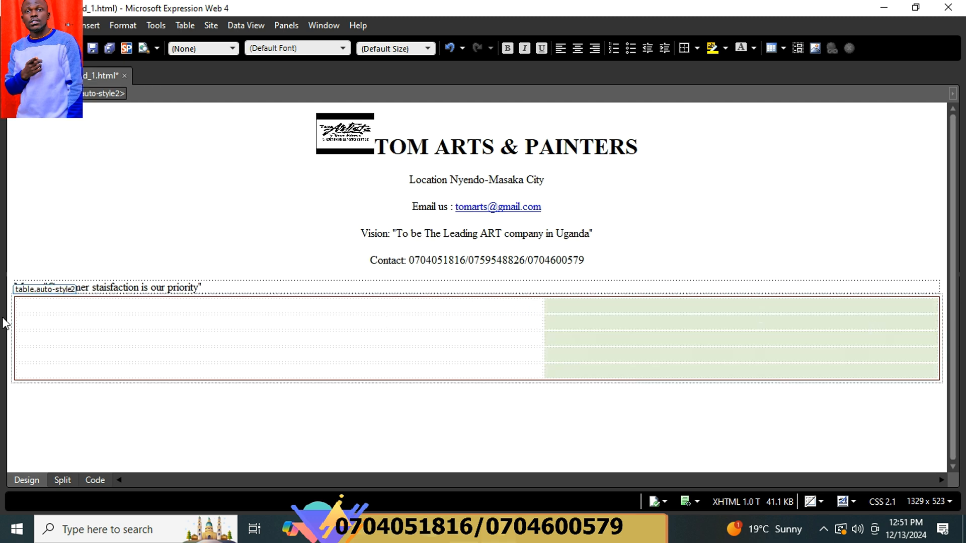
{"action": "left_click", "coordinate": [38, 303]}
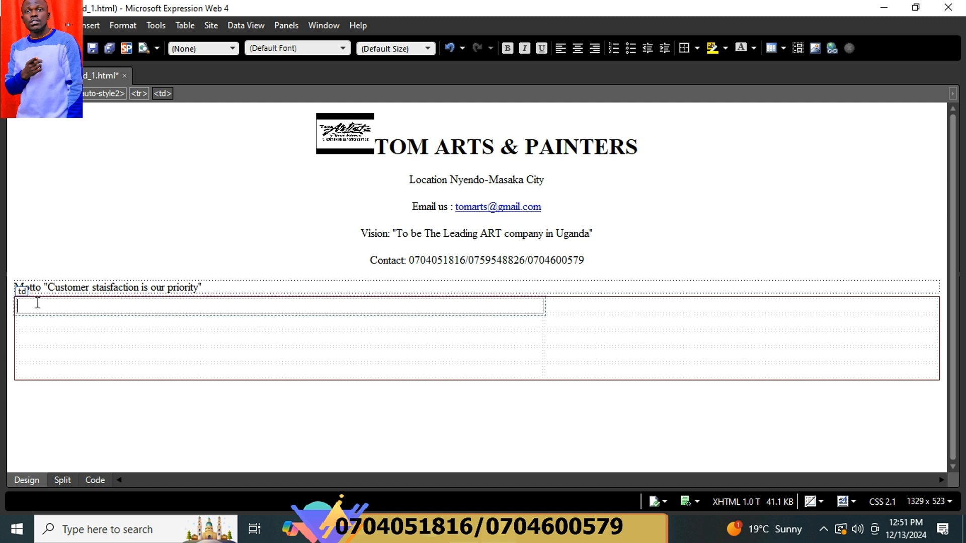
Type SERVICE and PRICE headings, then Hose paintiumg priced 50000@ Room.
{"action": "type", "text": "SERVICE"}
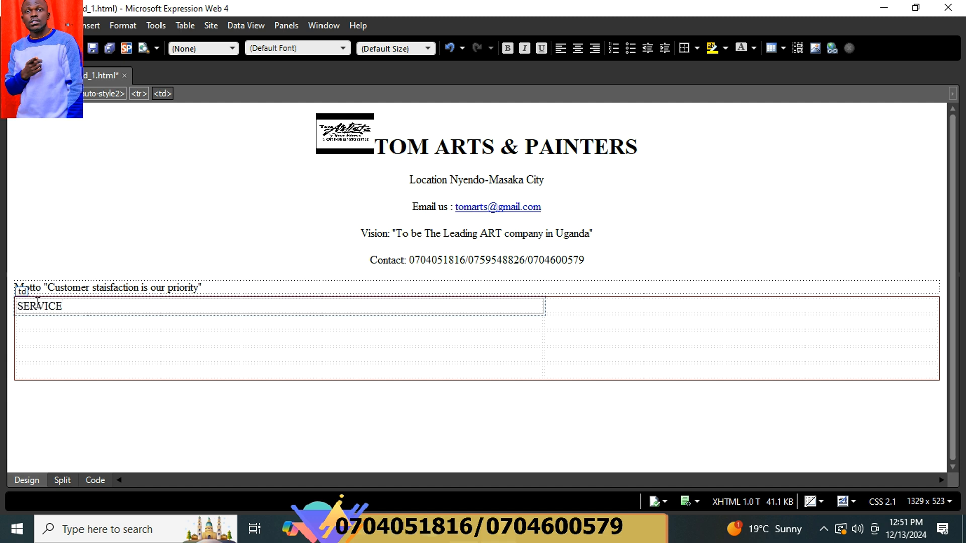
{"action": "key", "text": "Tab"}
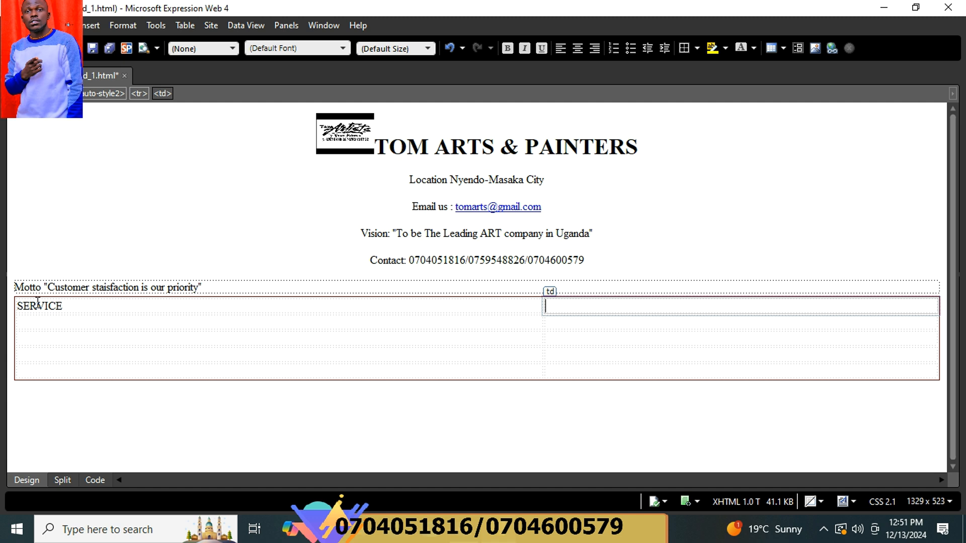
{"action": "type", "text": "PRICE"}
{"action": "left_click", "coordinate": [68, 320]}
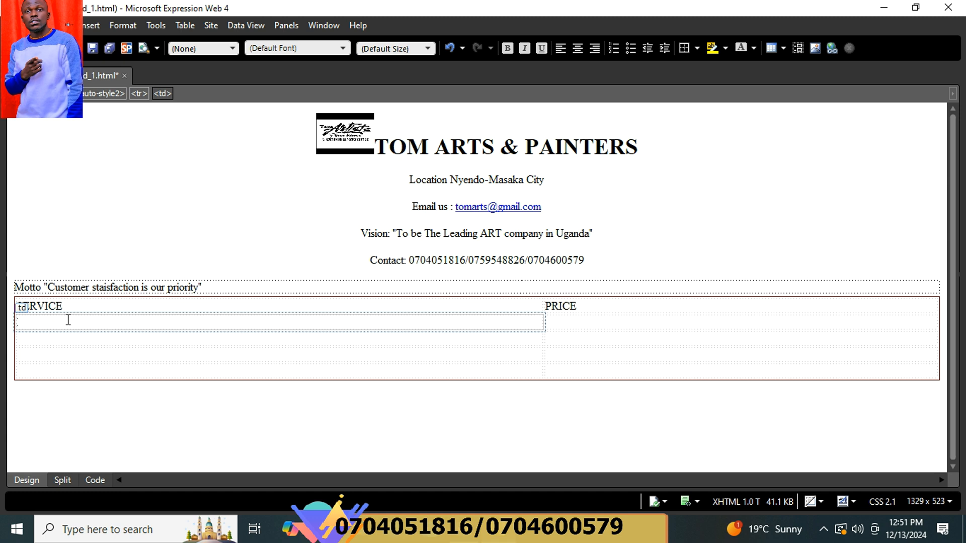
{"action": "type", "text": "HOUSE"}
{"action": "key", "text": "BackSpace"}
{"action": "key", "text": "BackSpace"}
{"action": "key", "text": "BackSpace"}
{"action": "key", "text": "BackSpace"}
{"action": "key", "text": "BackSpace"}
{"action": "key", "text": "BackSpace"}
{"action": "type", "text": "Hose paintiumg"}
{"action": "key", "text": "Tab"}
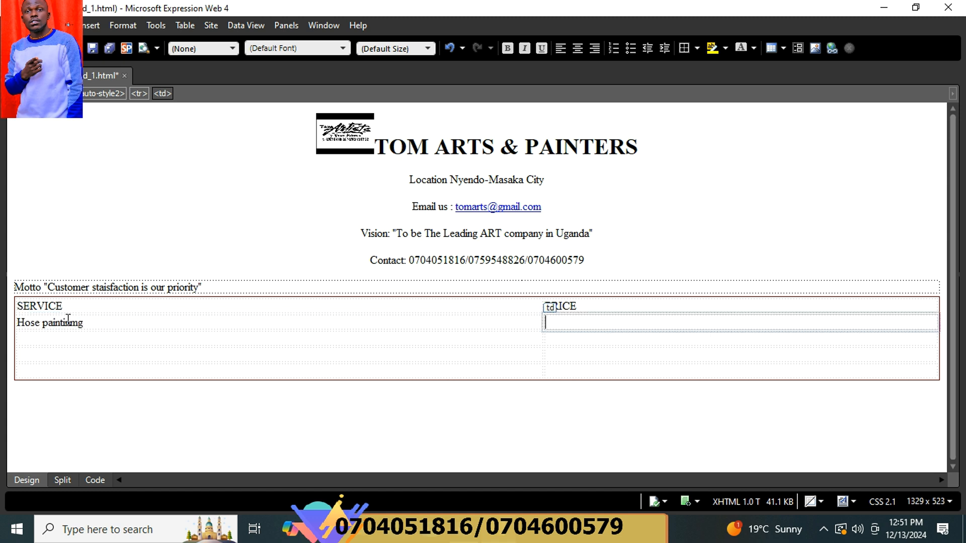
{"action": "type", "text": "50000@ Room"}
Add Labelling at 4000 @ shirt and Wall branding with its price.
{"action": "left_click", "coordinate": [67, 335]}
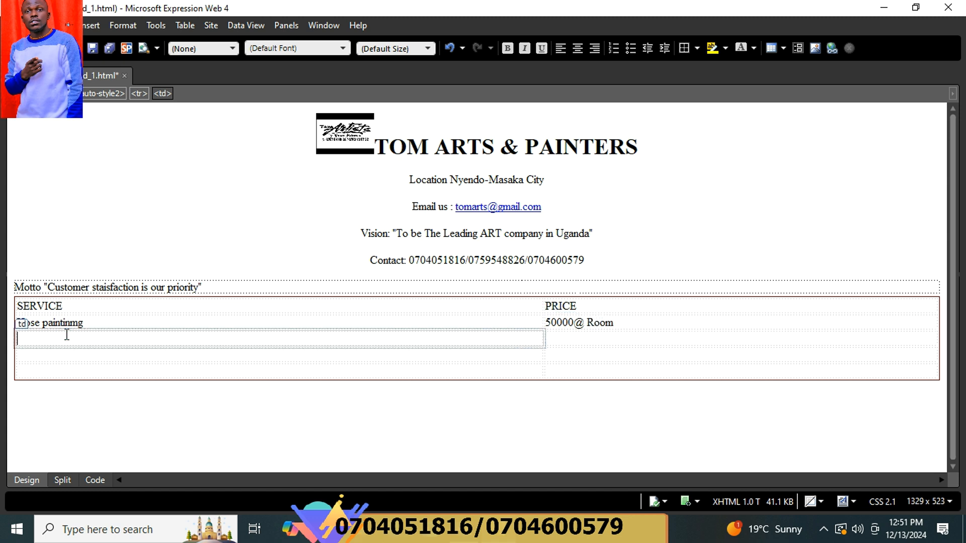
{"action": "type", "text": "Labelling"}
{"action": "key", "text": "Tab"}
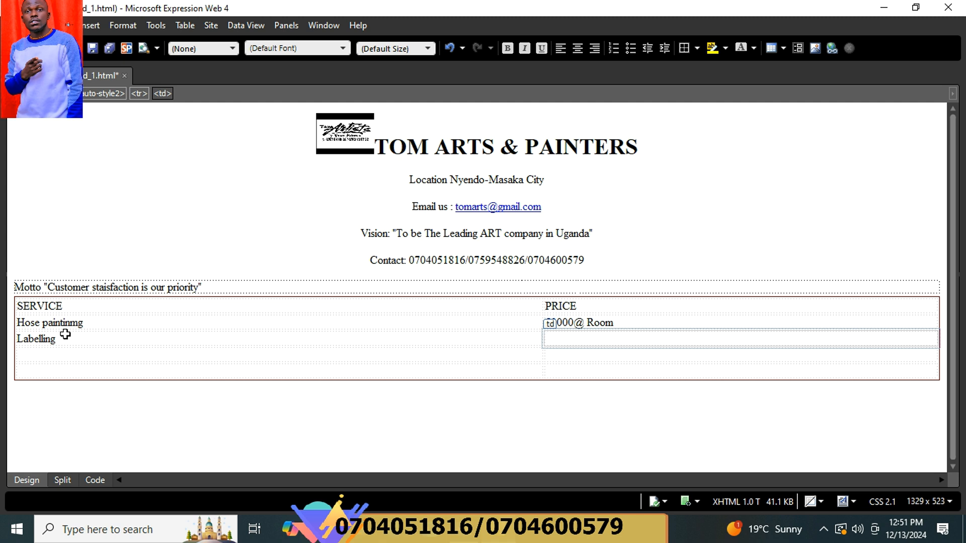
{"action": "type", "text": "$"}
{"action": "key", "text": "BackSpace"}
{"action": "type", "text": "4000 @ shirt"}
{"action": "left_click", "coordinate": [56, 354]}
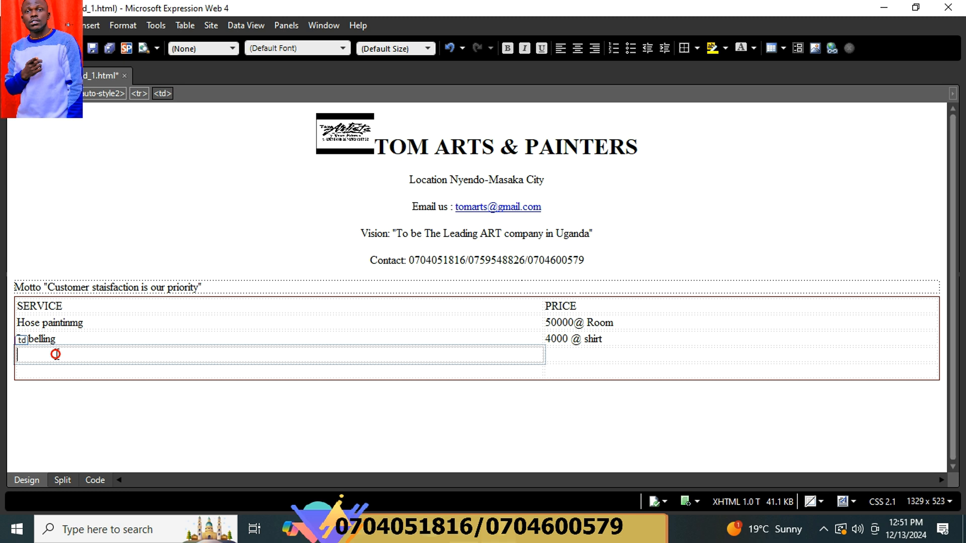
{"action": "type", "text": "Wall branding"}
{"action": "key", "text": "Tab"}
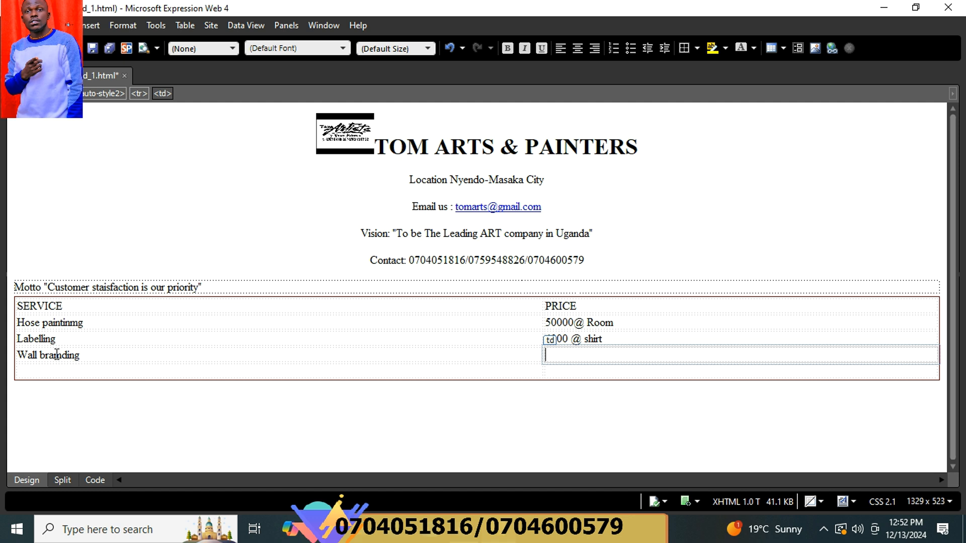
{"action": "type", "text": "4"}
{"action": "type", "text": "00"}
{"action": "key", "text": "BackSpace"}
{"action": "key", "text": "BackSpace"}
{"action": "key", "text": "BackSpace"}
{"action": "type", "text": "30000"}
{"action": "key", "text": "BackSpace"}
{"action": "key", "text": "BackSpace"}
{"action": "key", "text": "BackSpace"}
{"action": "type", "text": "0000"}
Add embroidery priced 30000 in the last table row.
{"action": "left_click", "coordinate": [58, 374]}
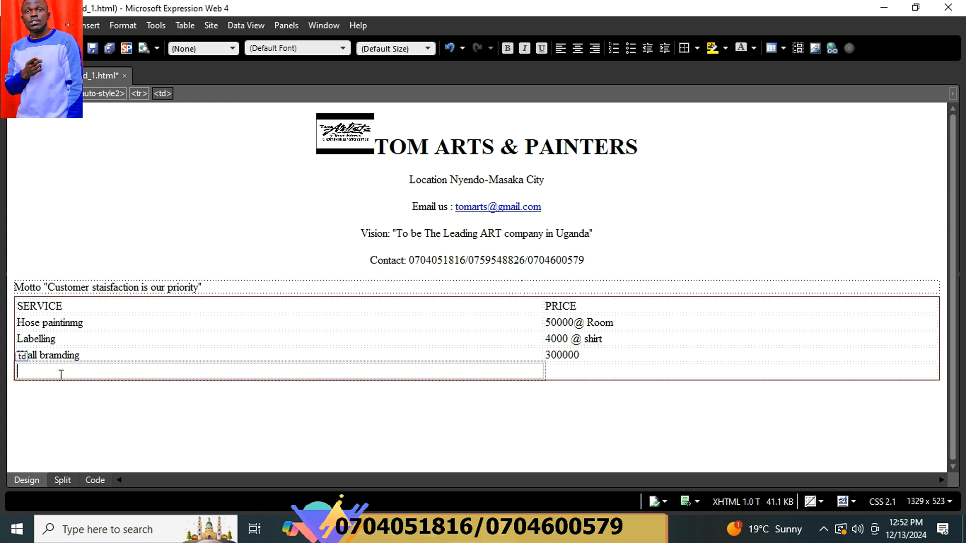
{"action": "type", "text": "embroidery"}
{"action": "key", "text": "Tab"}
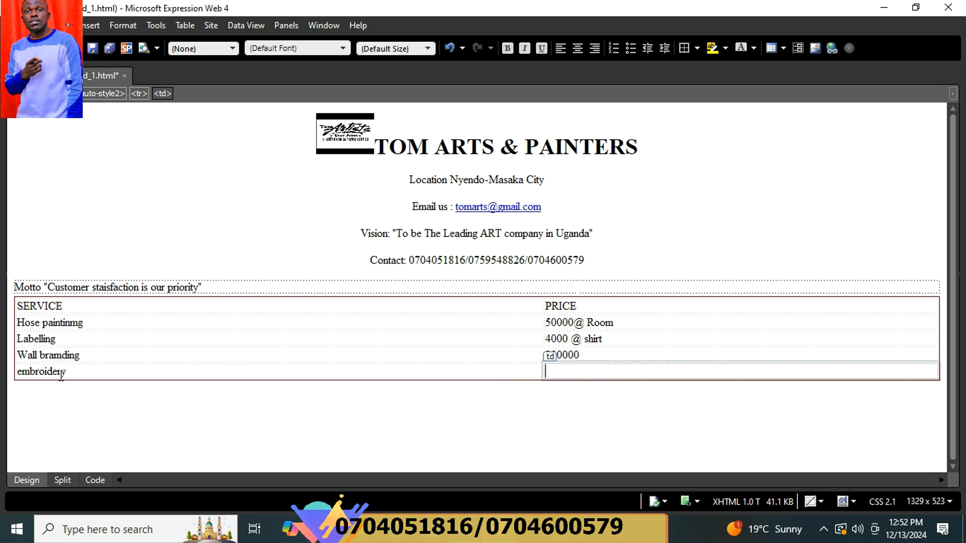
{"action": "type", "text": "30"}
{"action": "key", "text": "BackSpace"}
{"action": "type", "text": "0000"}
Drag the column divider and the table's right edge leftward to narrow the table.
{"action": "left_click", "coordinate": [541, 322]}
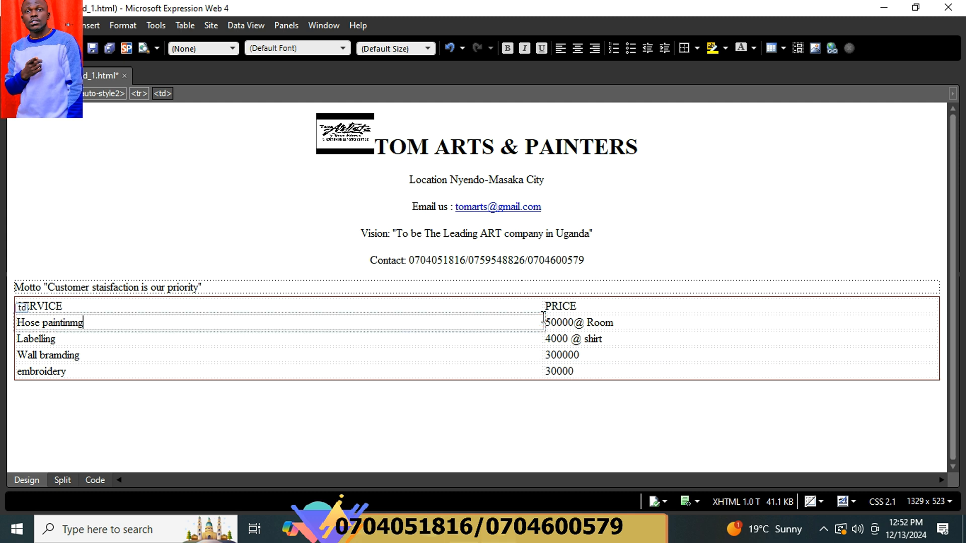
{"action": "left_click_drag", "start_coordinate": [545, 311], "coordinate": [237, 322]}
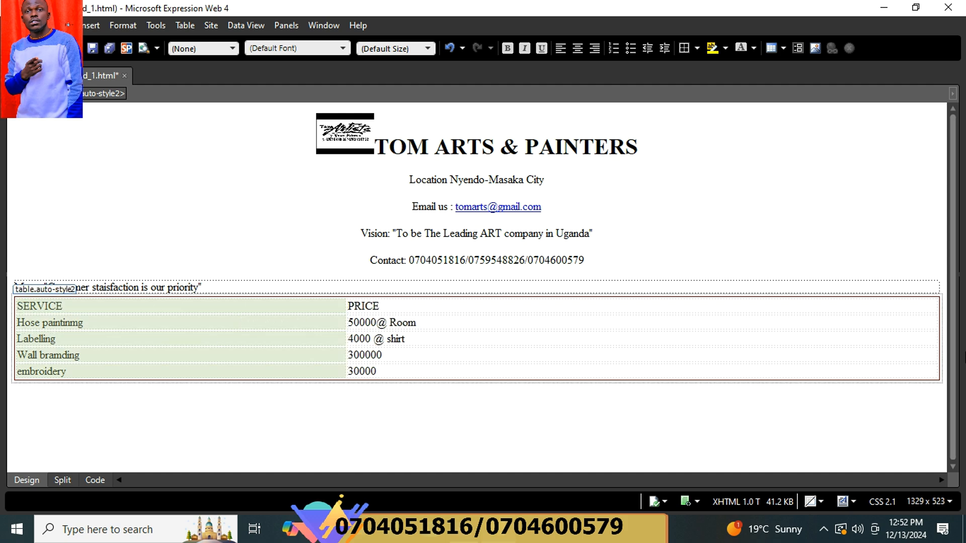
{"action": "left_click", "coordinate": [941, 336]}
{"action": "left_click_drag", "start_coordinate": [930, 334], "coordinate": [245, 325]}
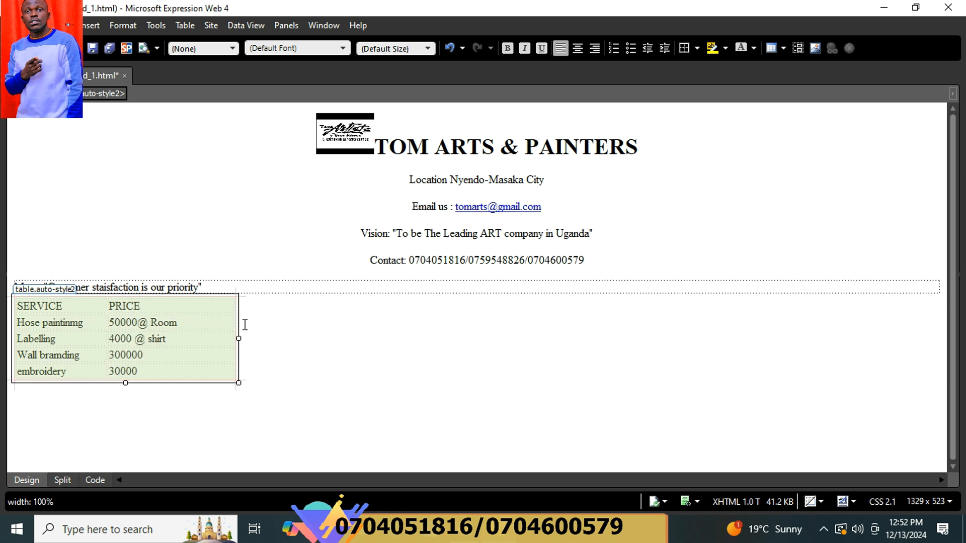
Centre the PRICE column values and centre the whole table on the page.
{"action": "left_click", "coordinate": [233, 297]}
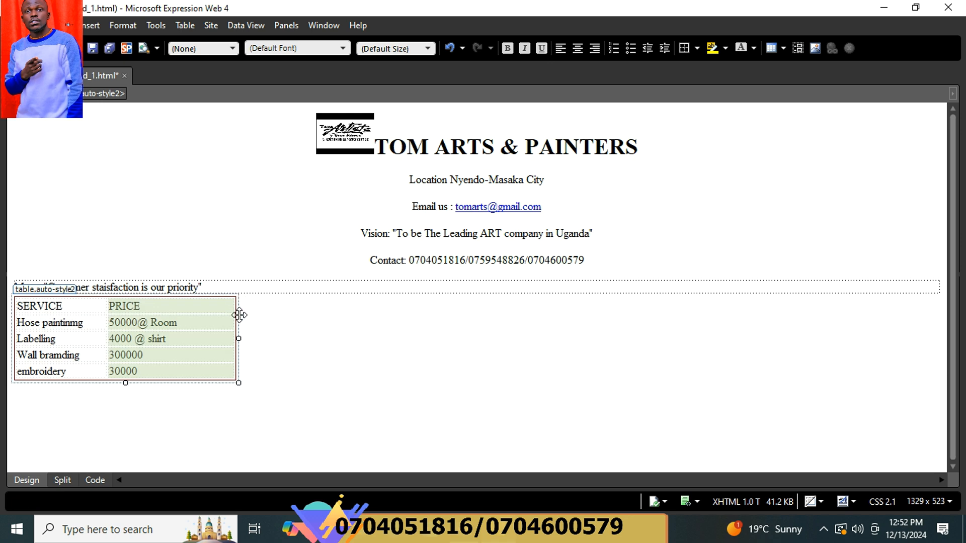
{"action": "key", "text": "ctrl+e"}
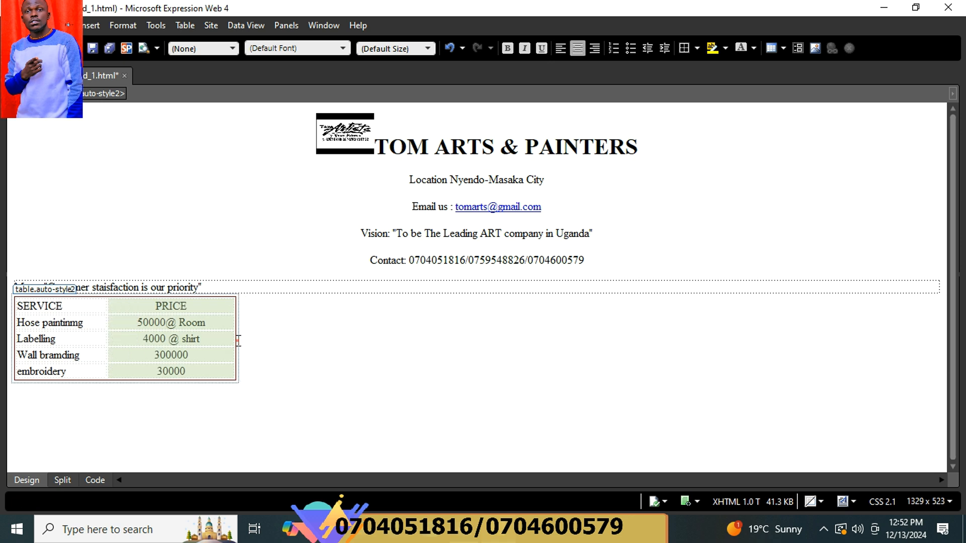
{"action": "left_click", "coordinate": [234, 339]}
{"action": "left_click", "coordinate": [108, 381]}
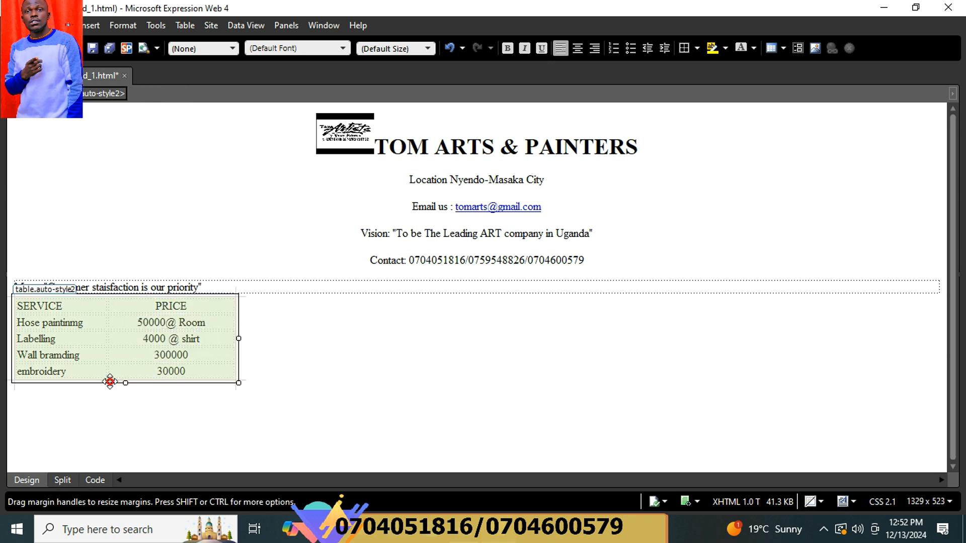
{"action": "key", "text": "ctrl+e"}
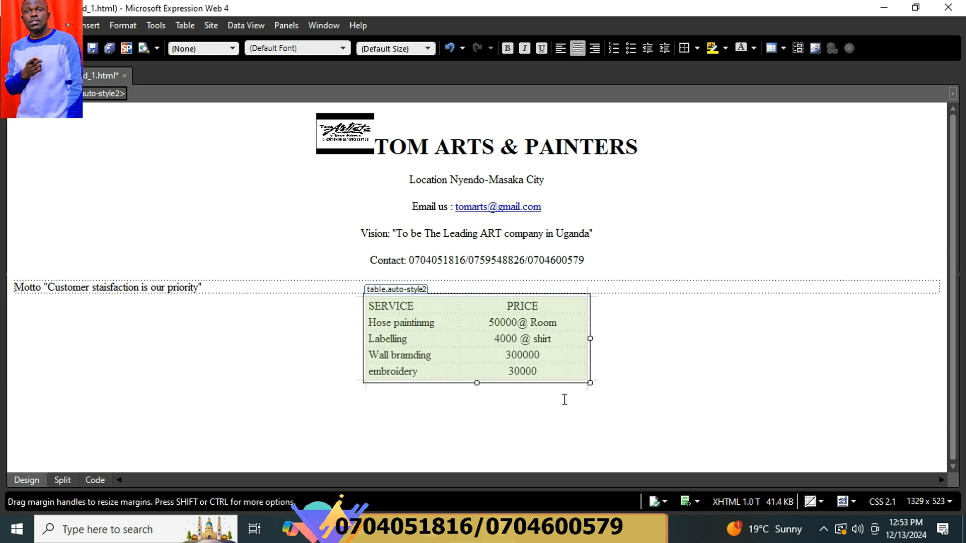
{"action": "left_click", "coordinate": [690, 365]}
Make the SERVICE and PRICE header row bold.
{"action": "left_click_drag", "start_coordinate": [555, 312], "coordinate": [397, 305]}
{"action": "key", "text": "ctrl+b"}
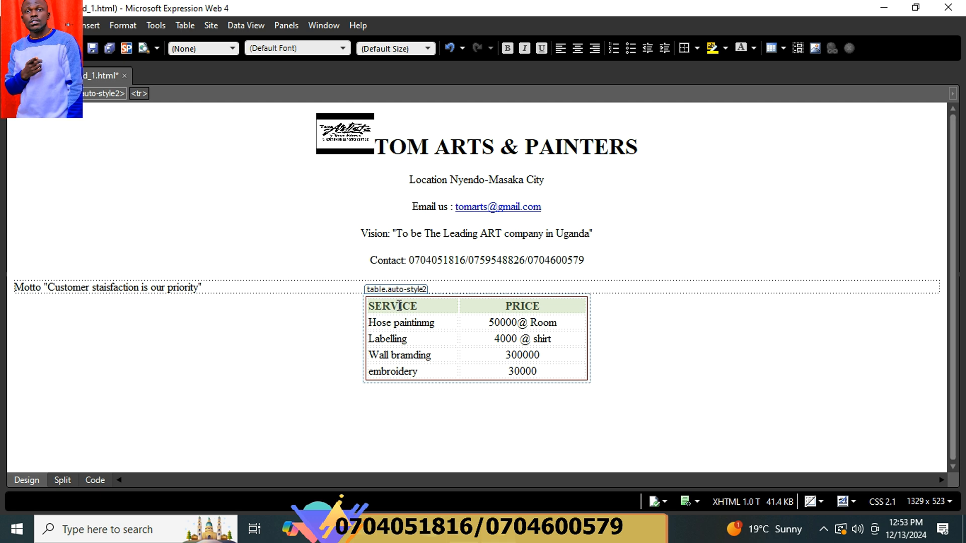
{"action": "left_click", "coordinate": [658, 342]}
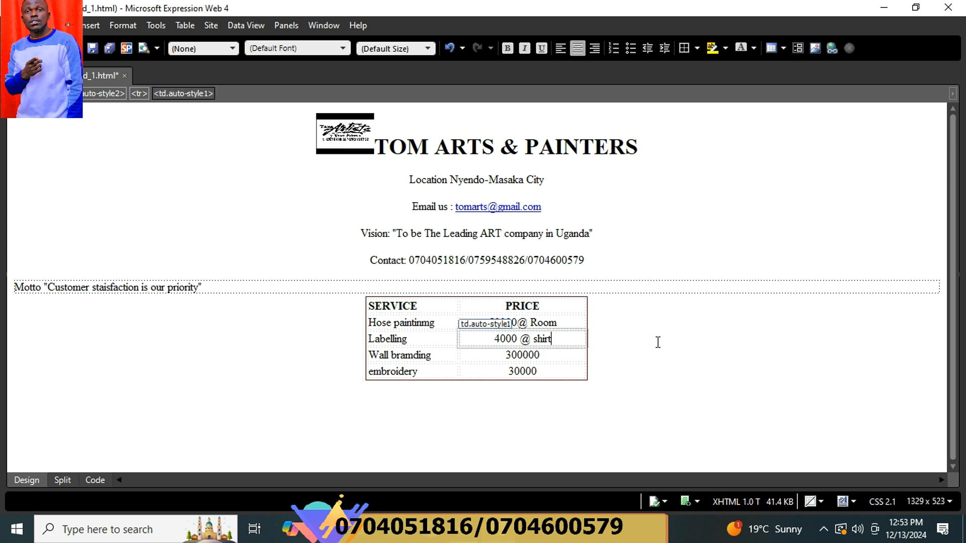
Select the heading text and raise its font size from larger to 35pt, then 45pt.
{"action": "left_click", "coordinate": [640, 146]}
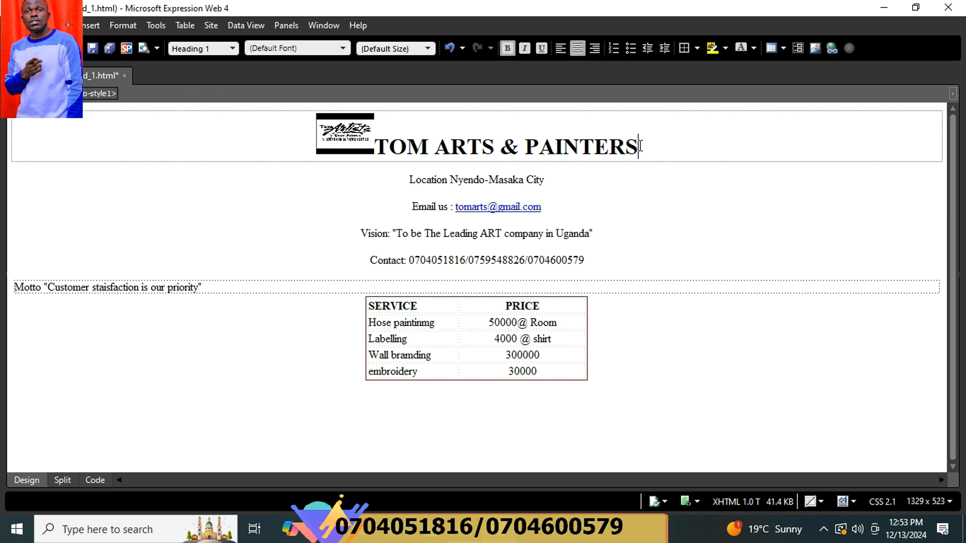
{"action": "left_click_drag", "start_coordinate": [640, 147], "coordinate": [384, 147]}
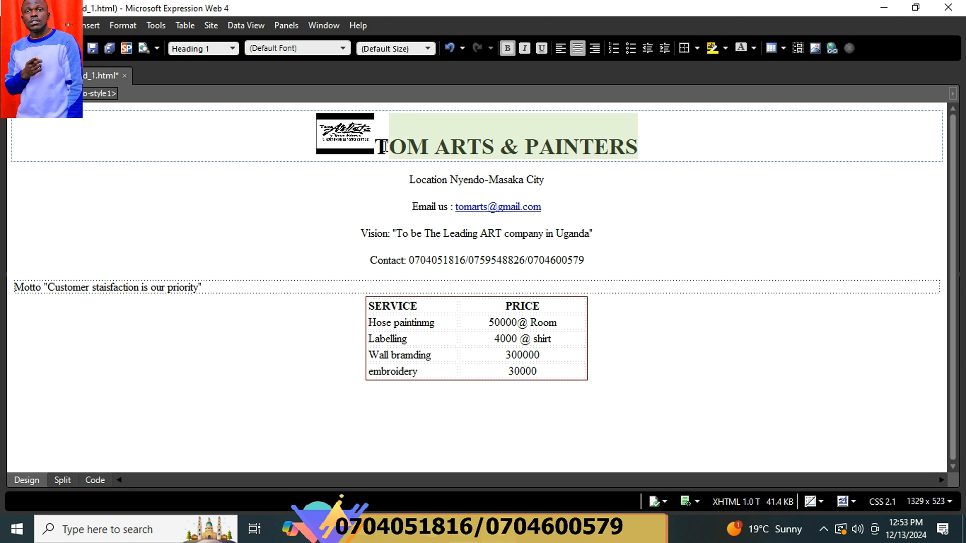
{"action": "left_click_drag", "start_coordinate": [660, 150], "coordinate": [373, 142]}
{"action": "left_click", "coordinate": [426, 49]}
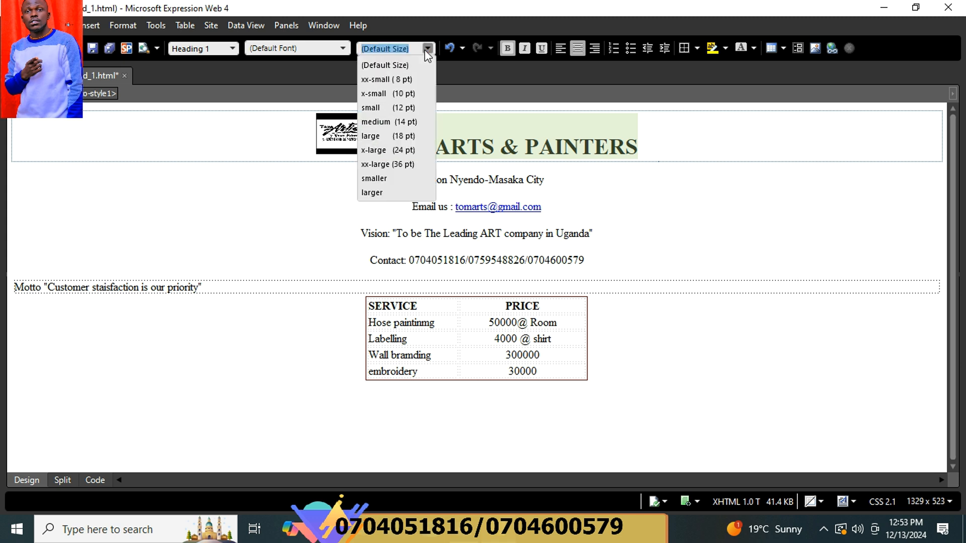
{"action": "left_click", "coordinate": [388, 192]}
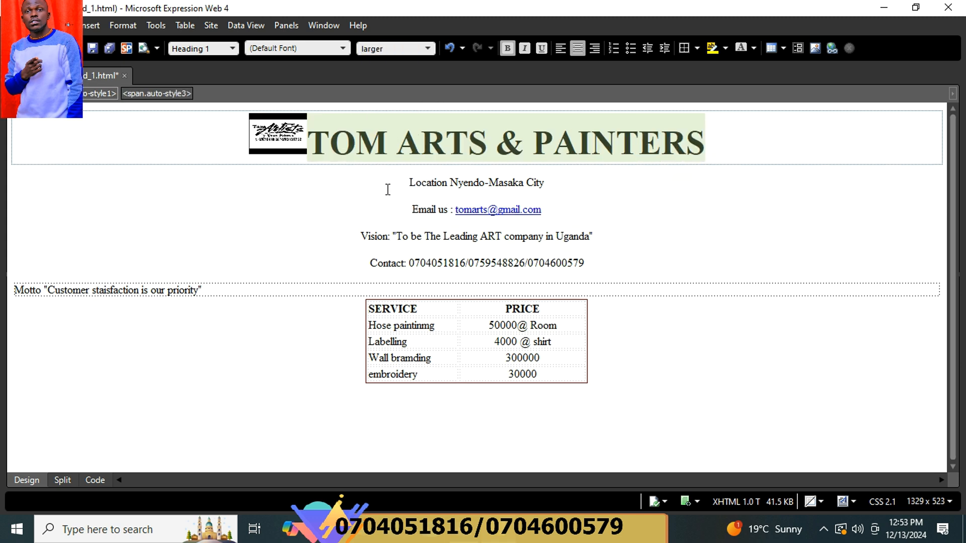
{"action": "left_click", "coordinate": [391, 47]}
{"action": "type", "text": "35"}
{"action": "key", "text": "Return"}
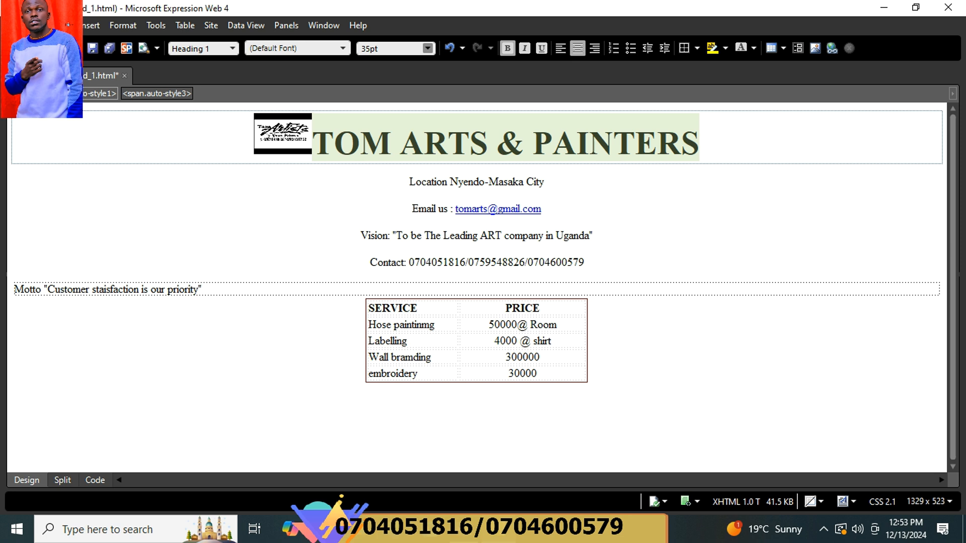
{"action": "left_click", "coordinate": [360, 48]}
{"action": "type", "text": "40"}
{"action": "key", "text": "BackSpace"}
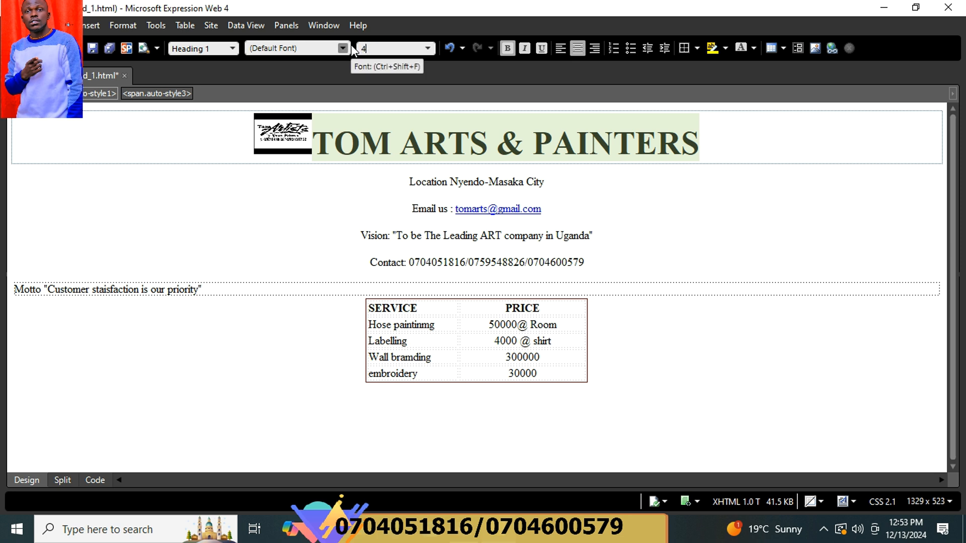
{"action": "type", "text": "5"}
{"action": "key", "text": "Return"}
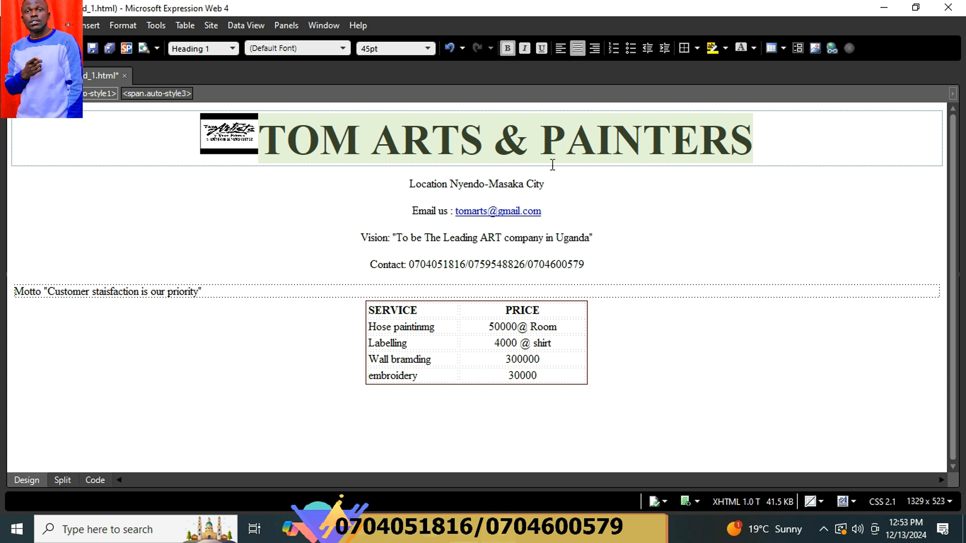
{"action": "left_click_drag", "start_coordinate": [554, 184], "coordinate": [384, 189]}
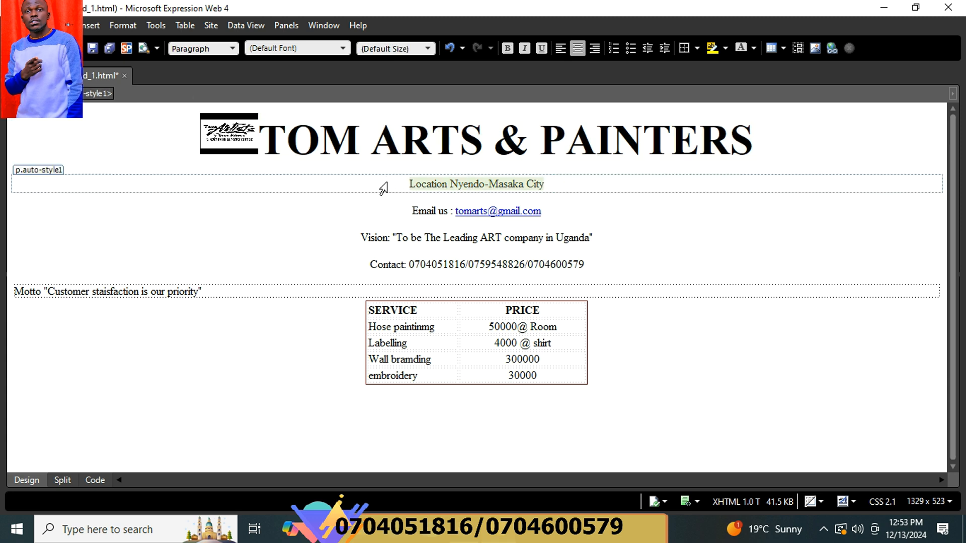
Set the Location, Email us, Vision and Contact lines each to large (18 pt) font size.
{"action": "left_click", "coordinate": [428, 48]}
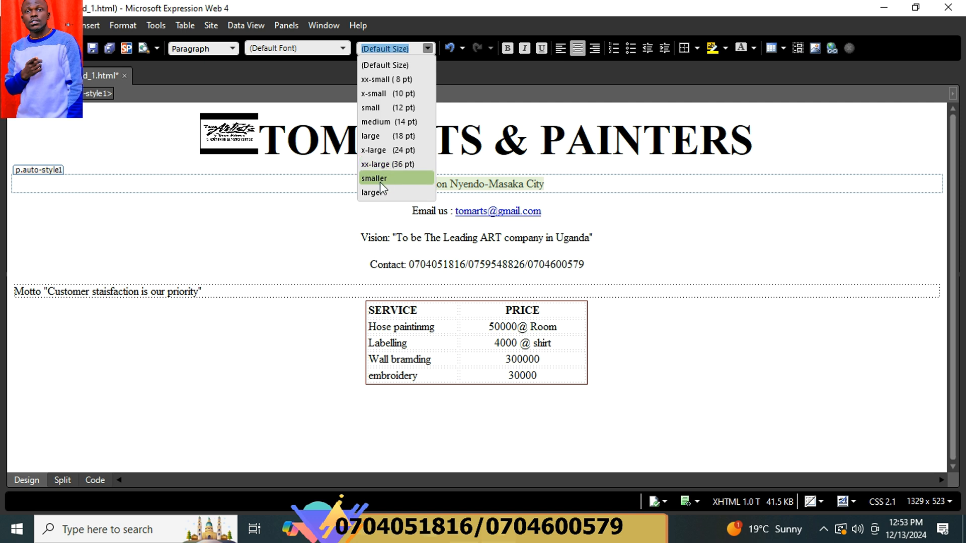
{"action": "left_click", "coordinate": [386, 136]}
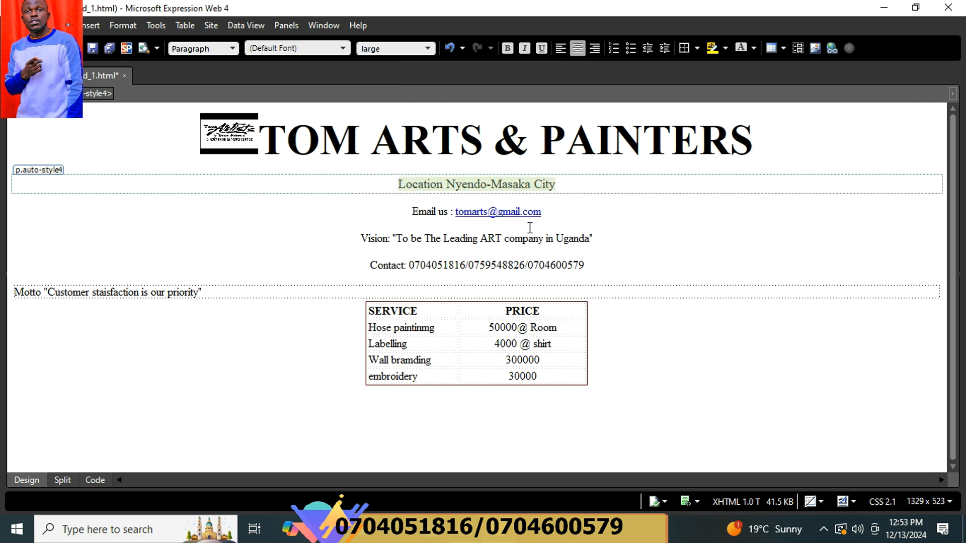
{"action": "left_click_drag", "start_coordinate": [555, 215], "coordinate": [413, 214]}
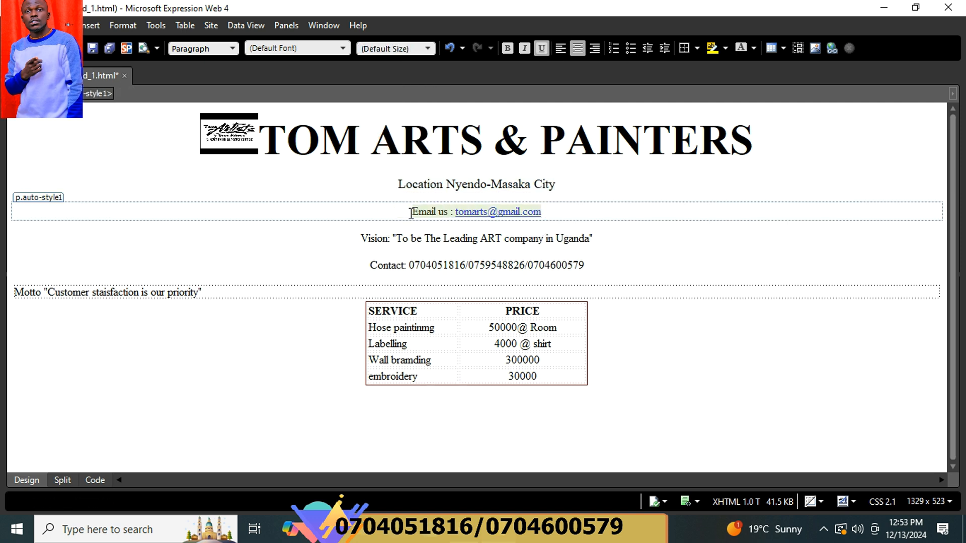
{"action": "left_click", "coordinate": [427, 49]}
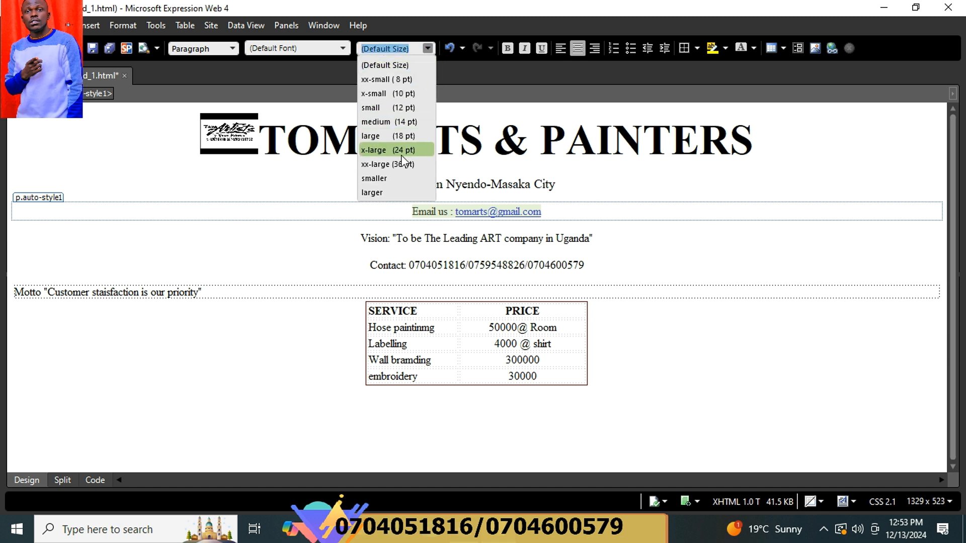
{"action": "left_click", "coordinate": [390, 135]}
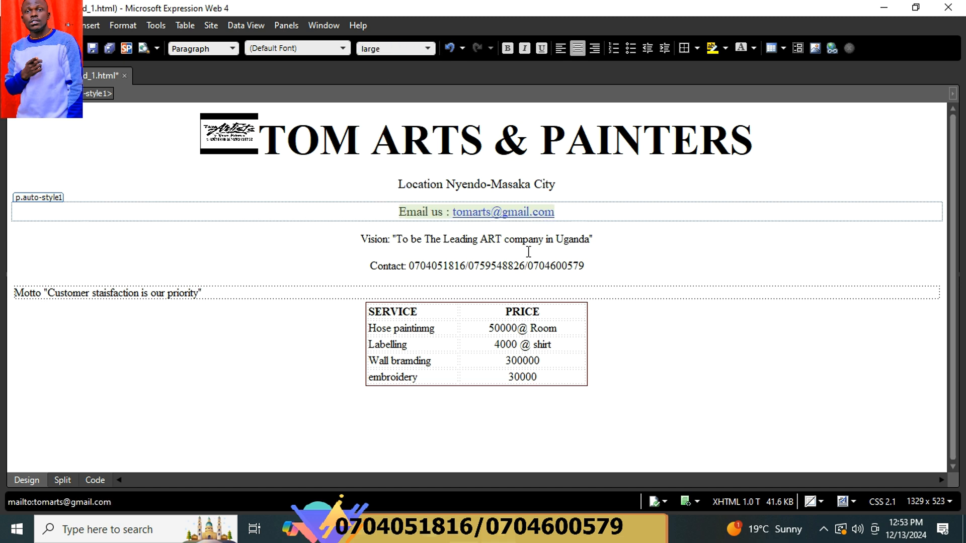
{"action": "left_click_drag", "start_coordinate": [601, 240], "coordinate": [356, 242]}
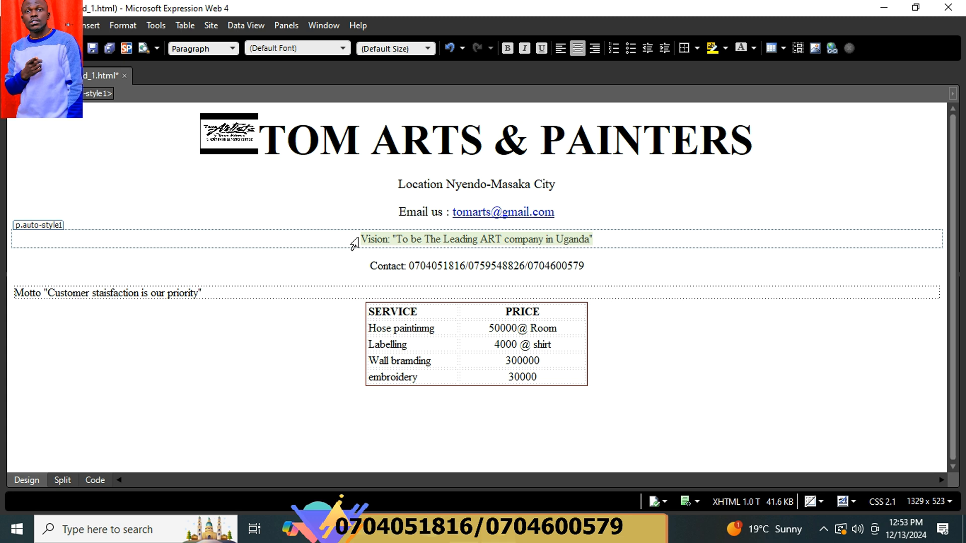
{"action": "left_click", "coordinate": [429, 49]}
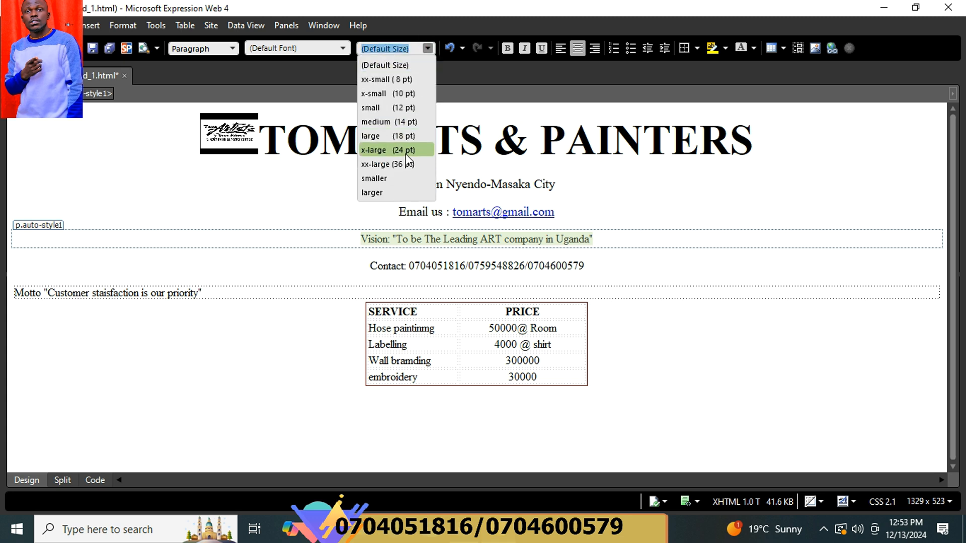
{"action": "left_click", "coordinate": [394, 138]}
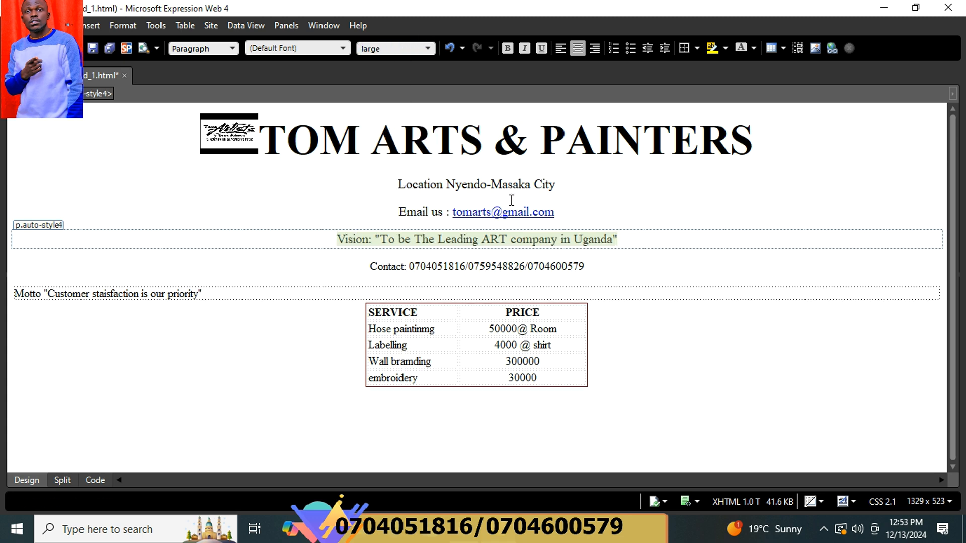
{"action": "left_click", "coordinate": [586, 267]}
{"action": "left_click_drag", "start_coordinate": [412, 268], "coordinate": [356, 266]}
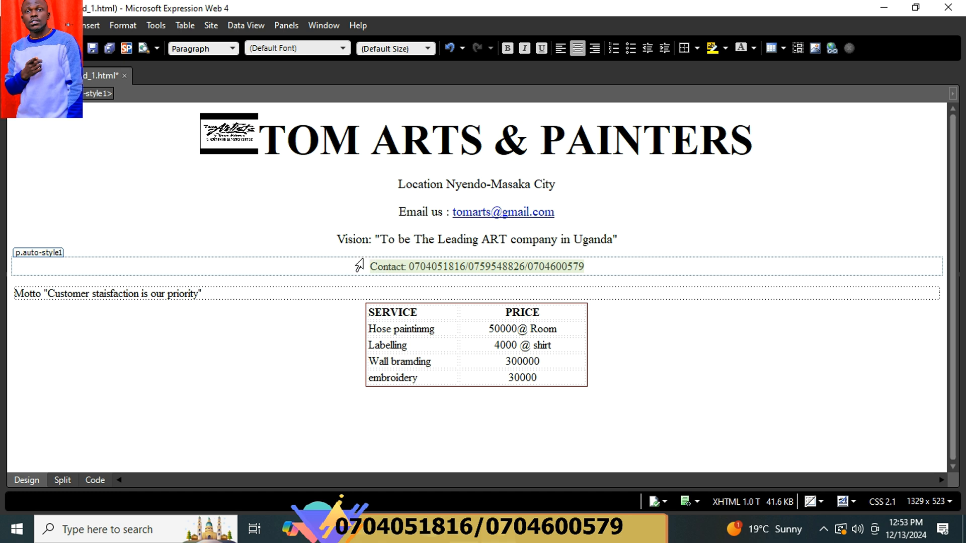
{"action": "left_click", "coordinate": [429, 48]}
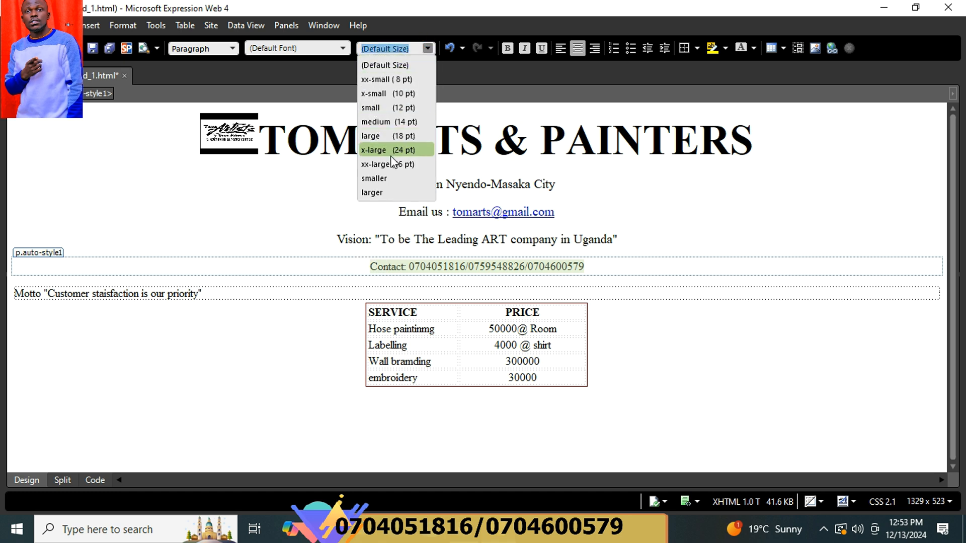
{"action": "left_click", "coordinate": [387, 137]}
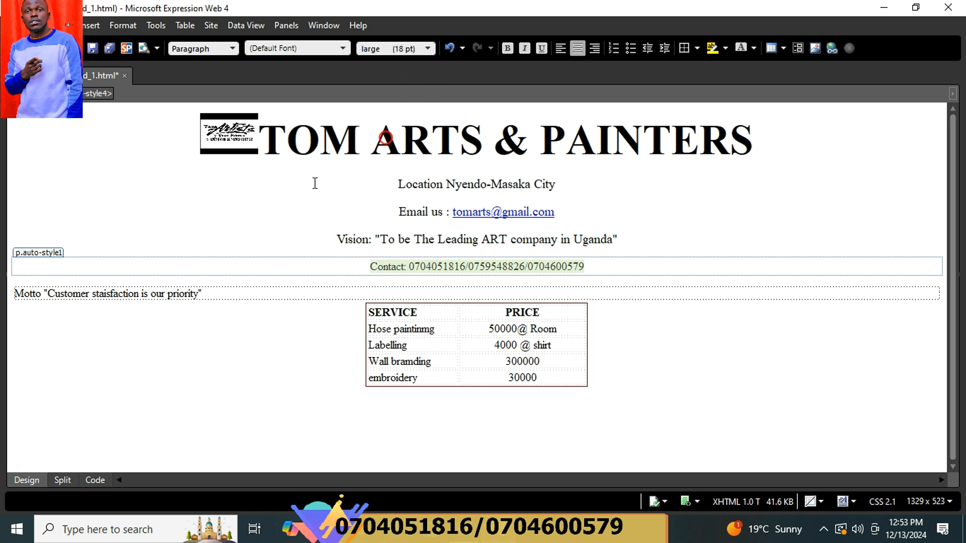
Select the whole Location Nyendo-Masaka City line and apply the Comic Sans MS font.
{"action": "left_click", "coordinate": [206, 296]}
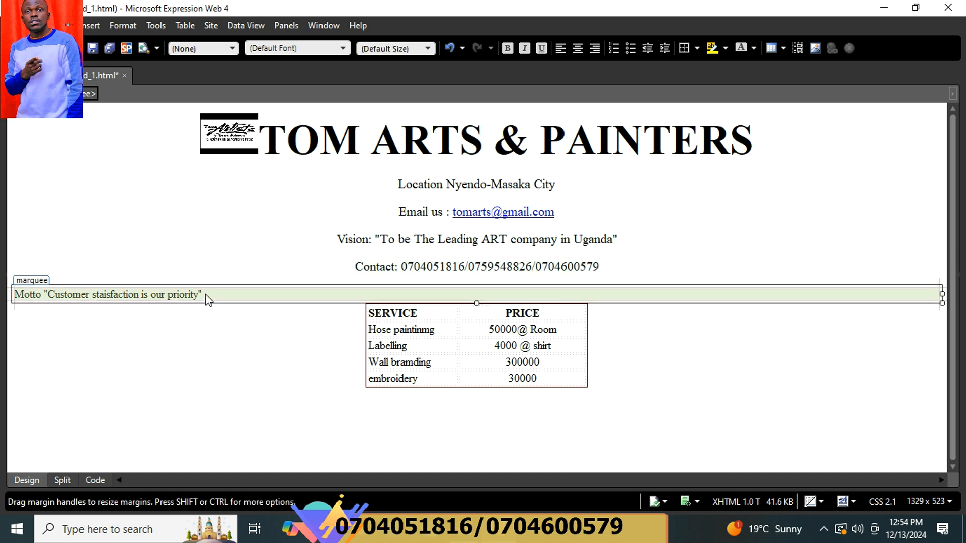
{"action": "left_click", "coordinate": [728, 426]}
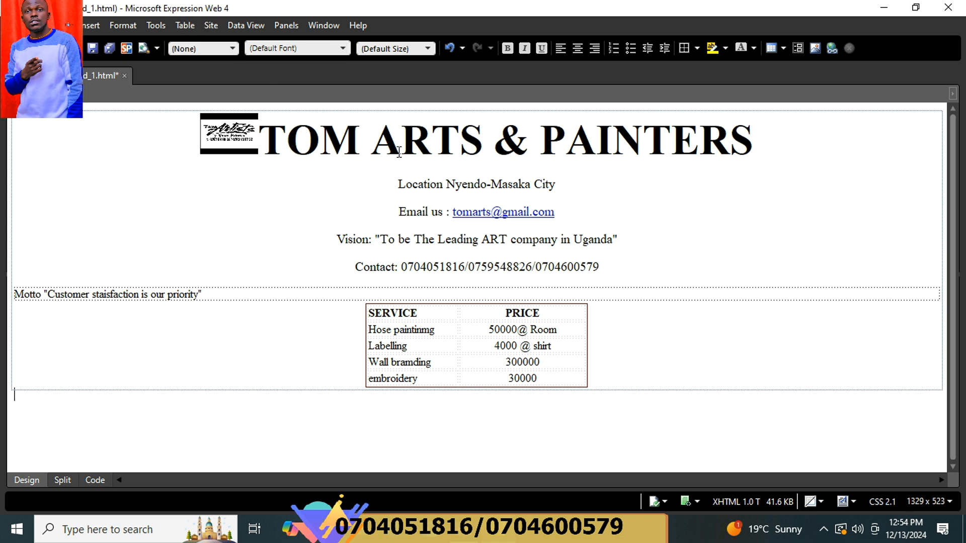
{"action": "left_click", "coordinate": [467, 185]}
{"action": "left_click_drag", "start_coordinate": [559, 186], "coordinate": [391, 187]}
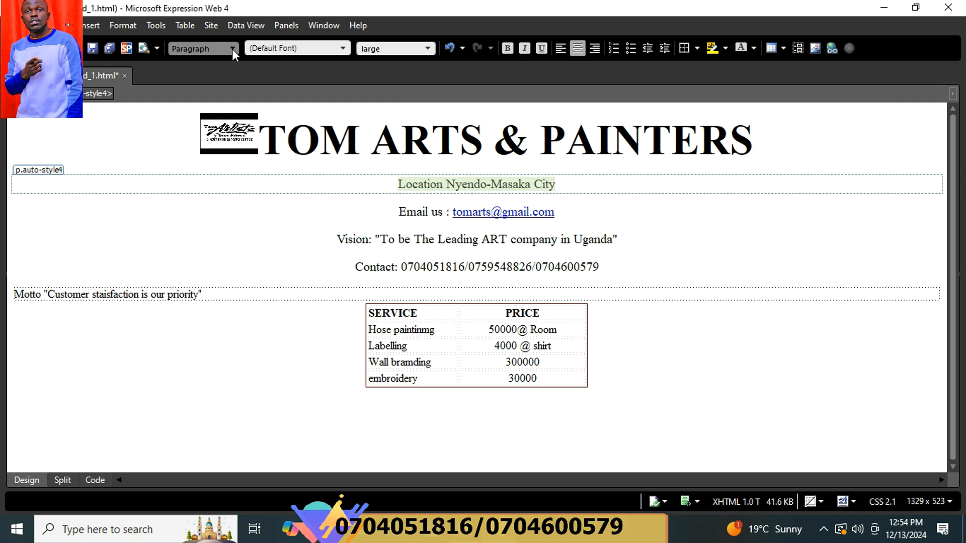
{"action": "left_click", "coordinate": [345, 48]}
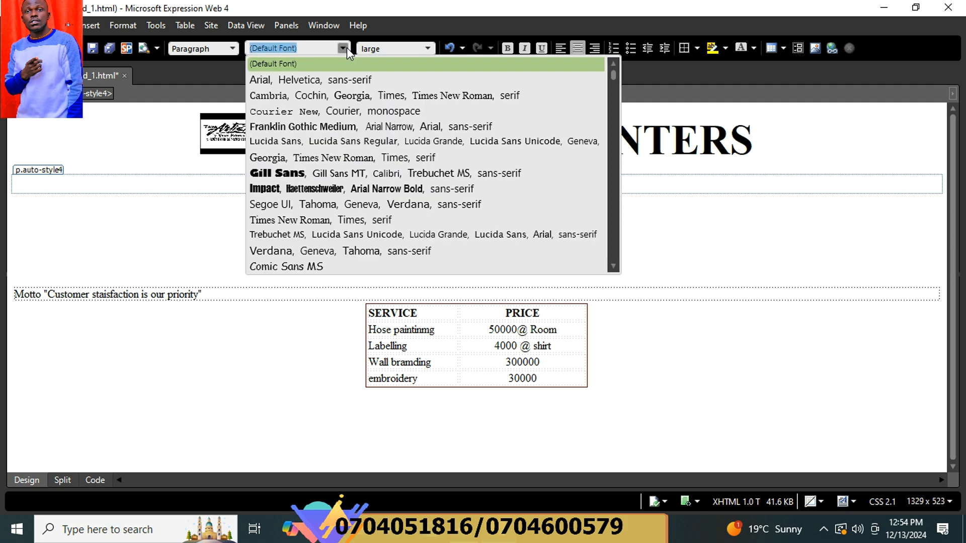
{"action": "left_click", "coordinate": [325, 265]}
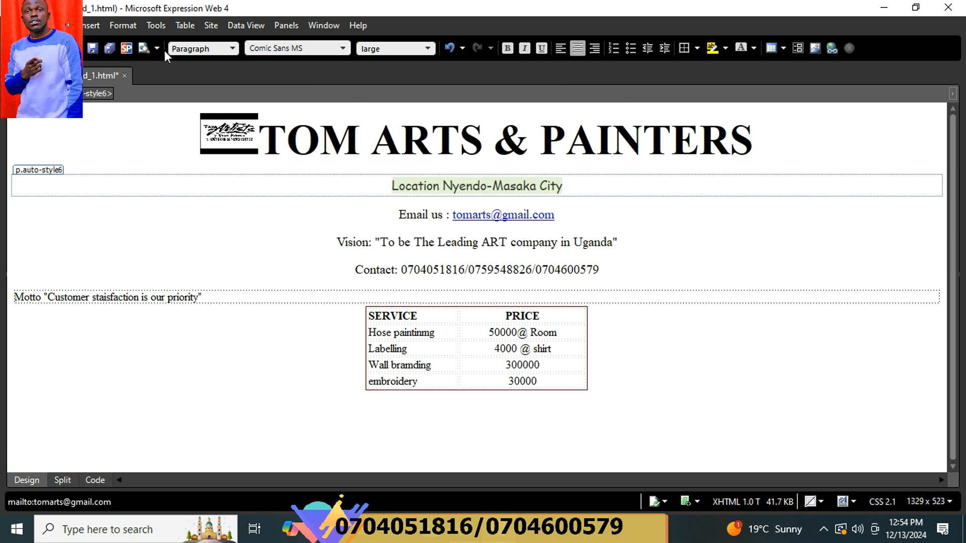
Set the page background colour to light blue (hex 99,CC,FF) in Page Properties.
{"action": "left_click", "coordinate": [134, 27]}
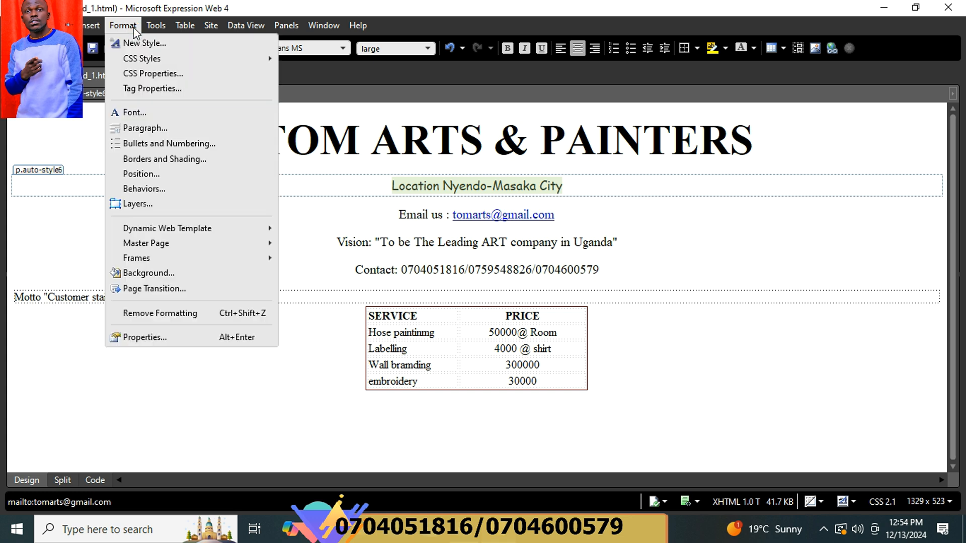
{"action": "left_click", "coordinate": [175, 269]}
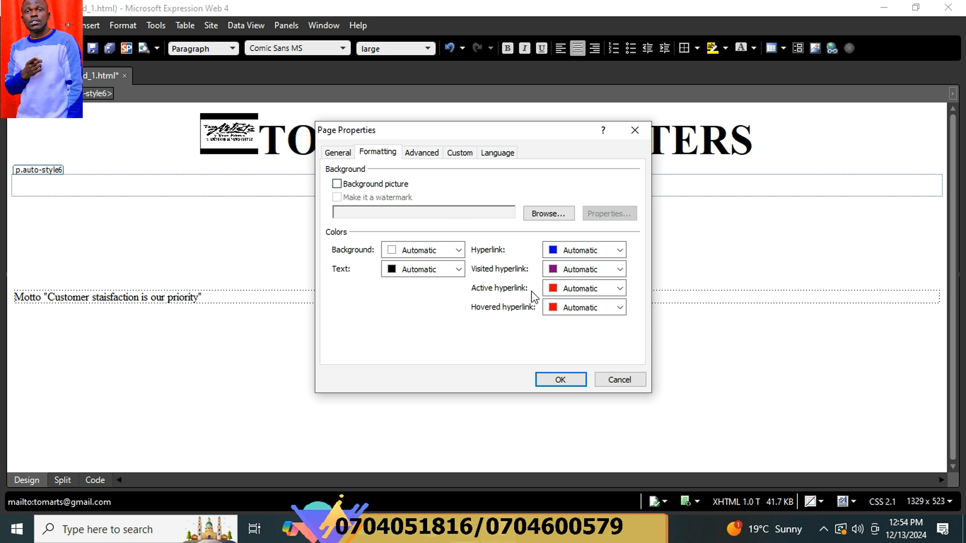
{"action": "left_click", "coordinate": [460, 249]}
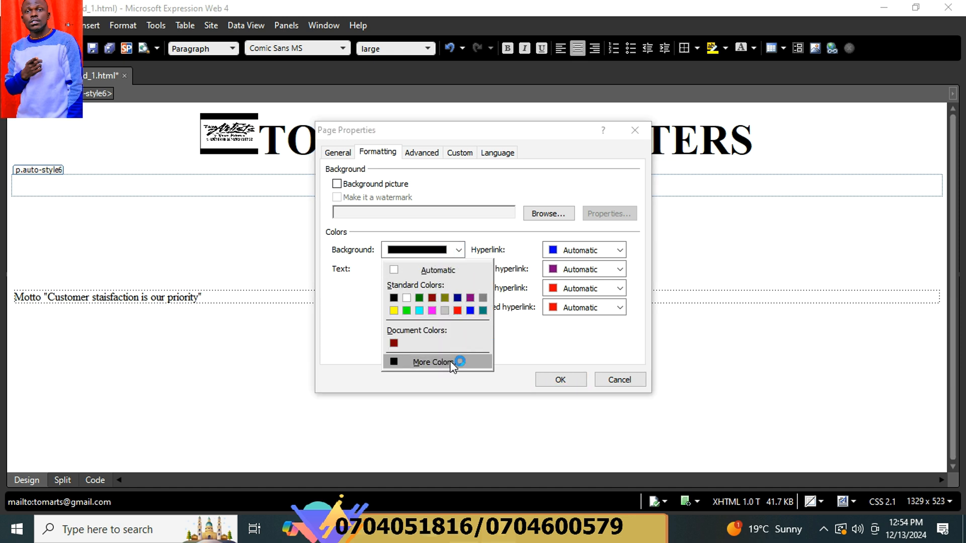
{"action": "left_click", "coordinate": [433, 362]}
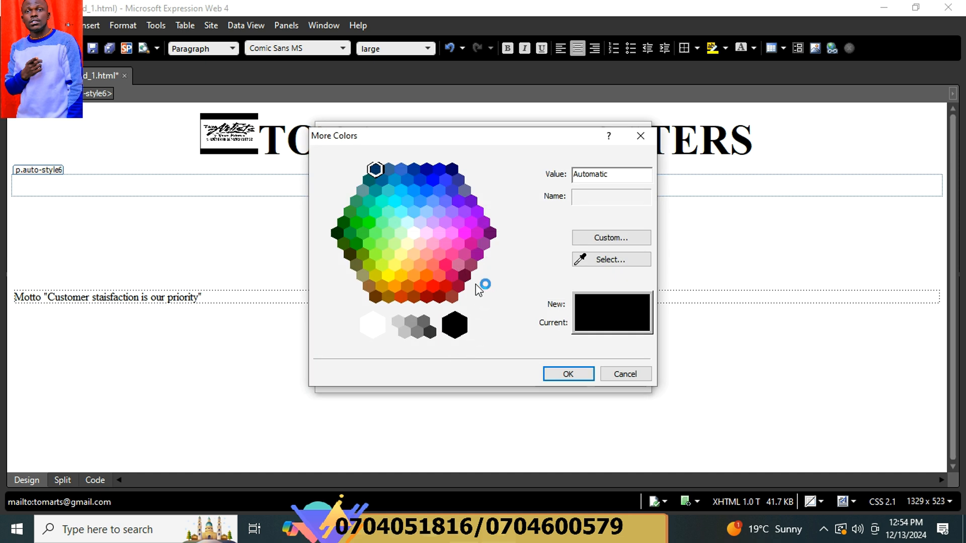
{"action": "left_click", "coordinate": [426, 211]}
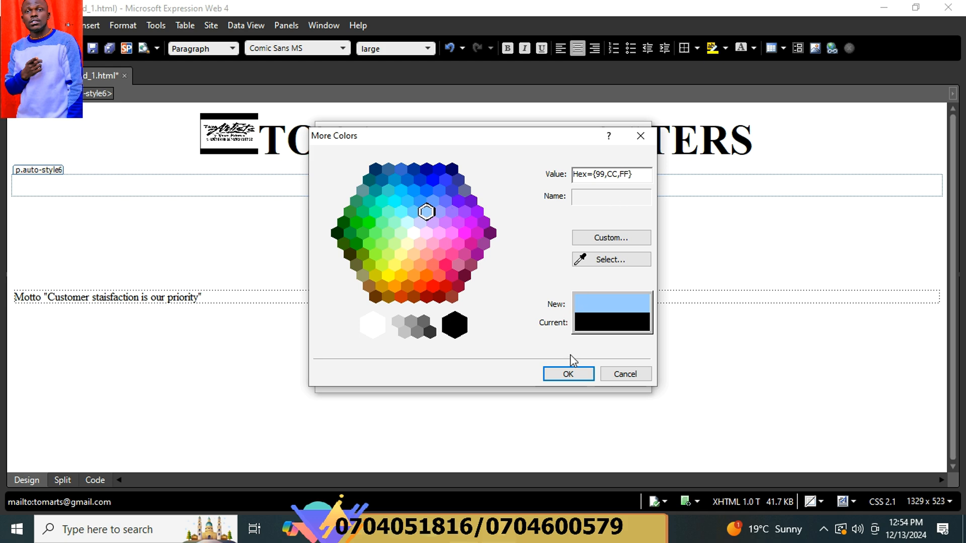
{"action": "left_click", "coordinate": [573, 379]}
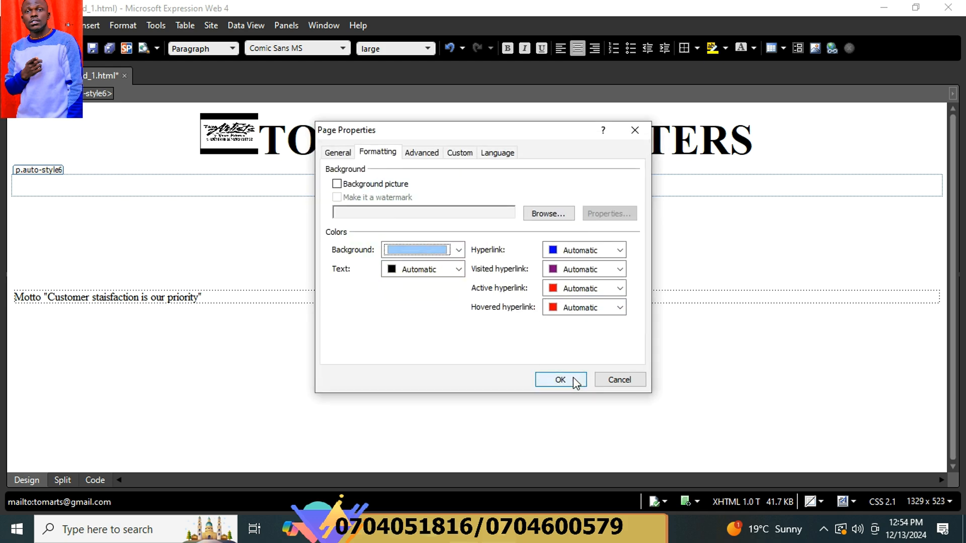
{"action": "left_click", "coordinate": [575, 381]}
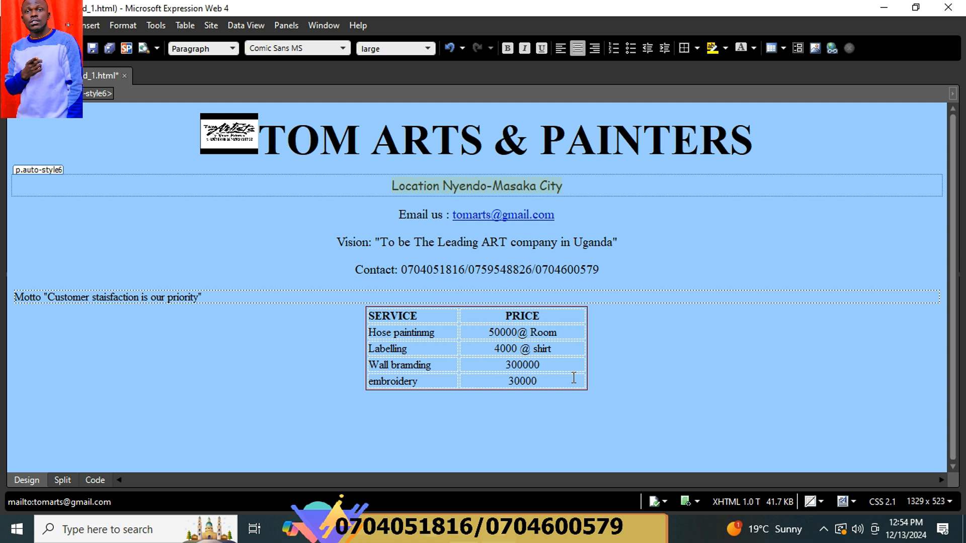